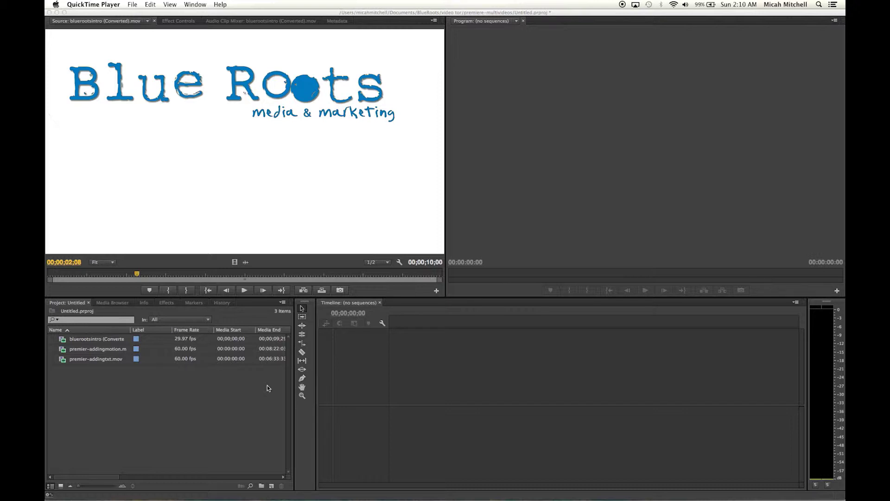
# Bring Premiere Pro to the front, showing the project with the Blue Roots intro and two screen-recording clips.
pyautogui.click(267, 388)
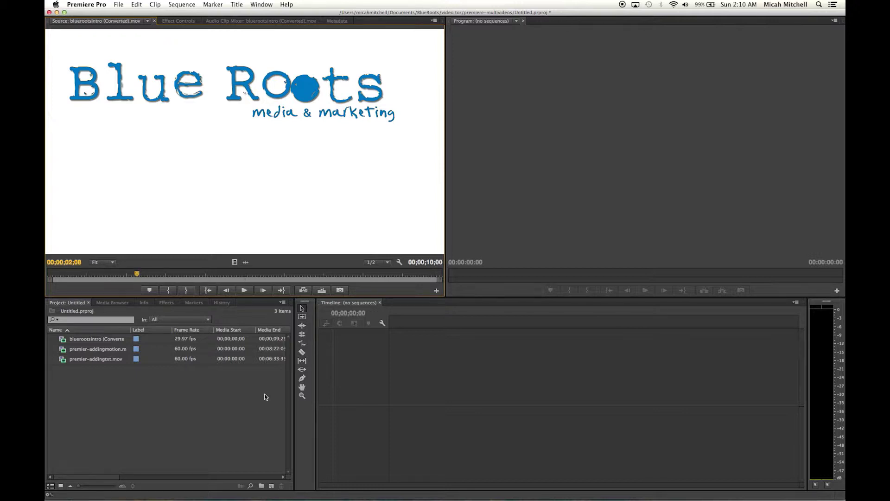
# Start a new sequence, name it ADDINGMOTIONS-PREMIERE-YOUTUBE, and confirm it.
pyautogui.press('super+n')
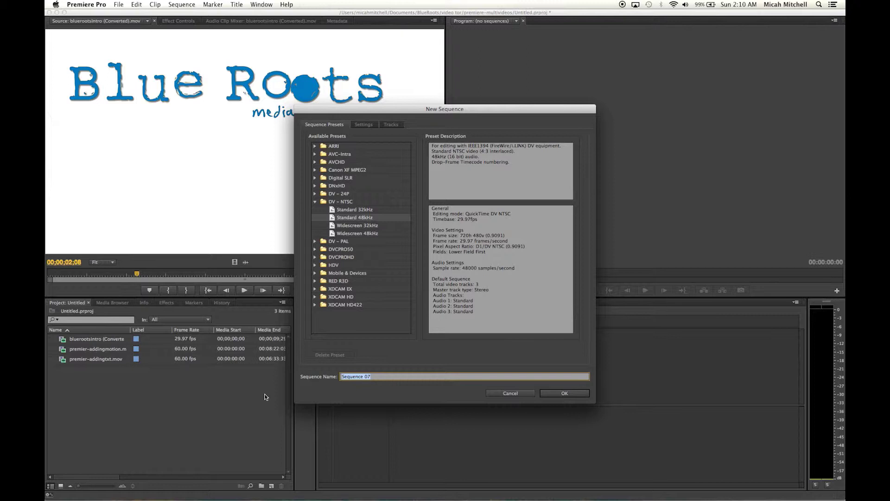
pyautogui.write('ADDINGMOTIONS-PREMIERE-YOUTUBE')
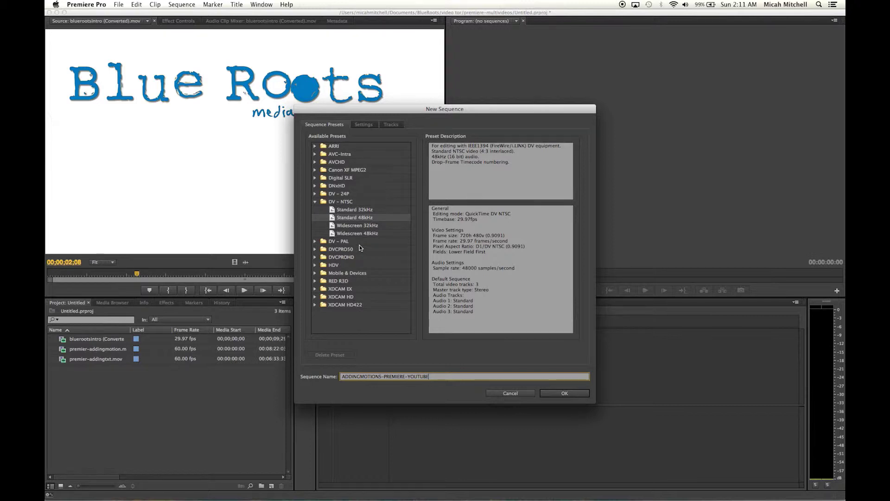
pyautogui.click(551, 394)
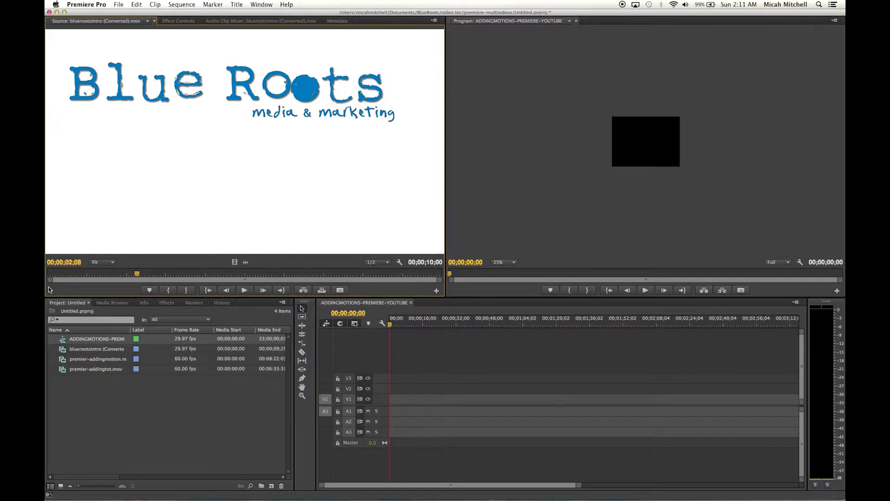
# Add premier-addingmotion.mov with matched 60 fps settings, then put bluerootsintro before it with no gap.
pyautogui.moveTo(86, 355); pyautogui.dragTo(405, 403)
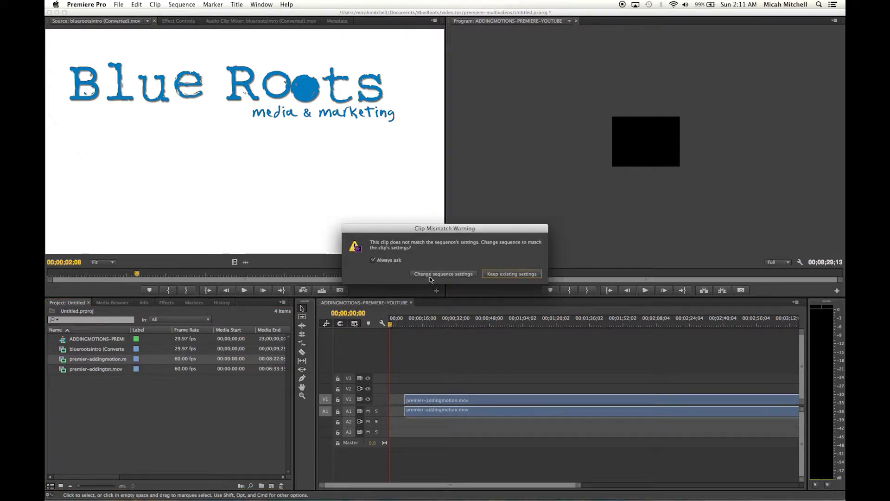
pyautogui.click(430, 274)
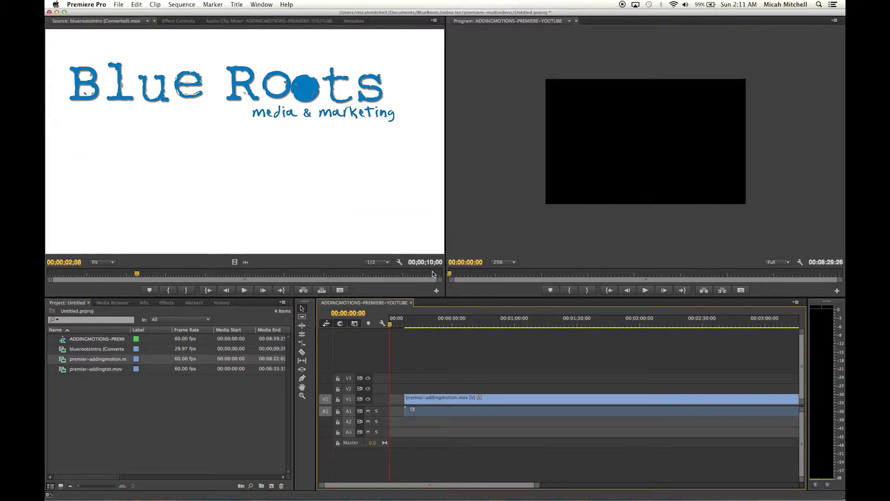
pyautogui.moveTo(547, 405); pyautogui.dragTo(591, 404)
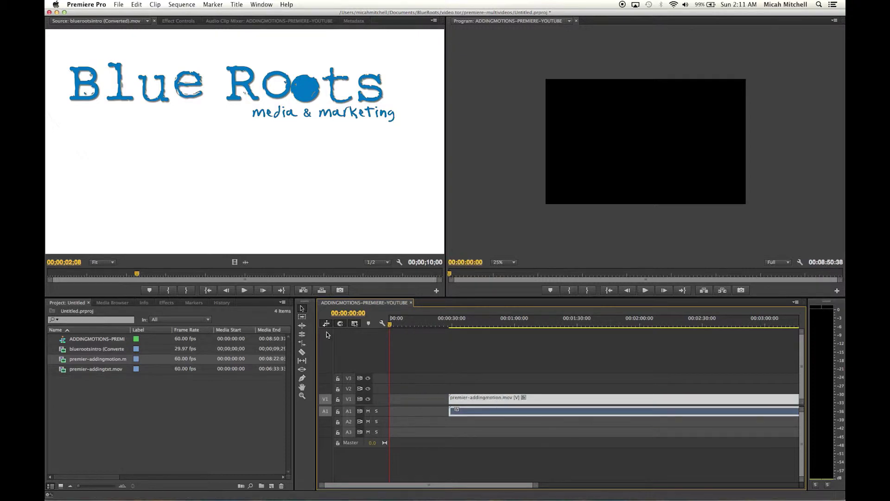
pyautogui.click(118, 350)
pyautogui.moveTo(120, 351); pyautogui.dragTo(383, 401)
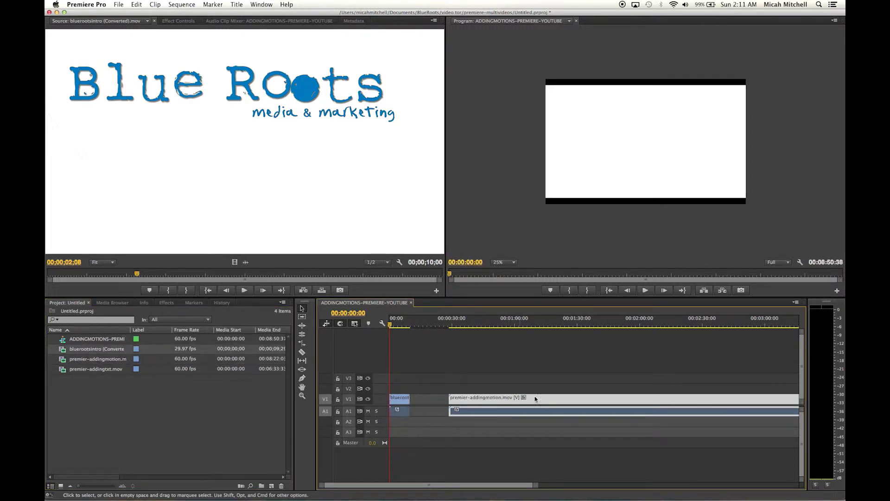
pyautogui.moveTo(558, 398); pyautogui.dragTo(519, 398)
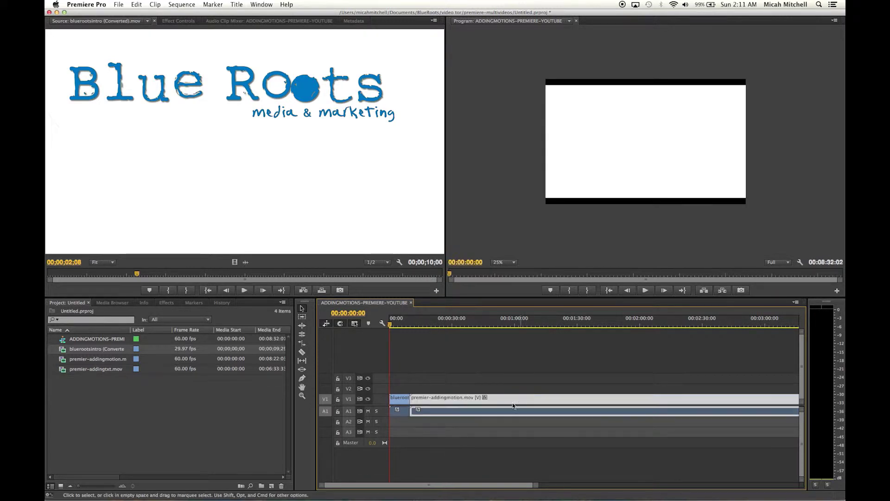
# Add a 1-second Cross Dissolve on the V1 cut and an Exponential Fade on the A1 cut.
pyautogui.click(166, 302)
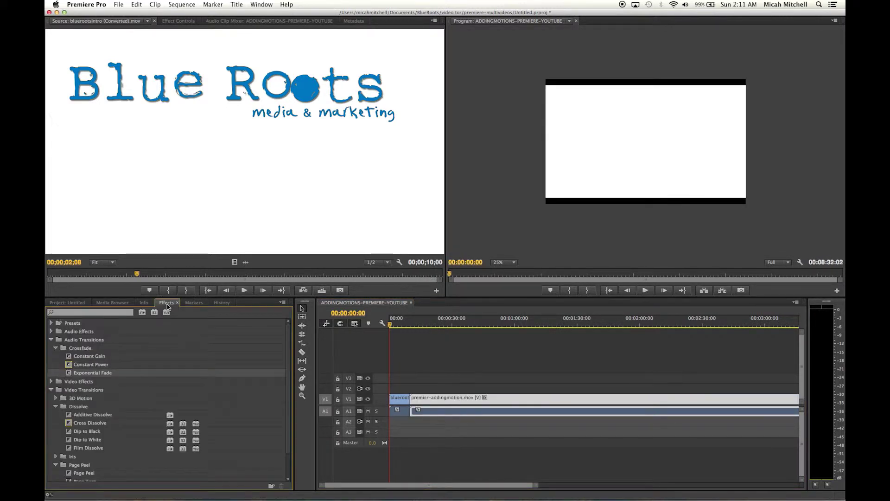
pyautogui.moveTo(85, 428); pyautogui.dragTo(412, 398)
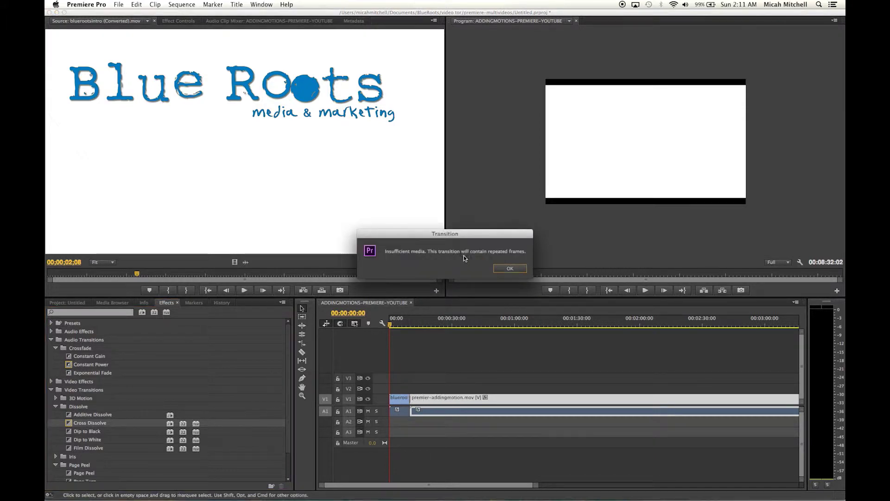
pyautogui.click(505, 267)
pyautogui.moveTo(533, 483); pyautogui.dragTo(472, 482)
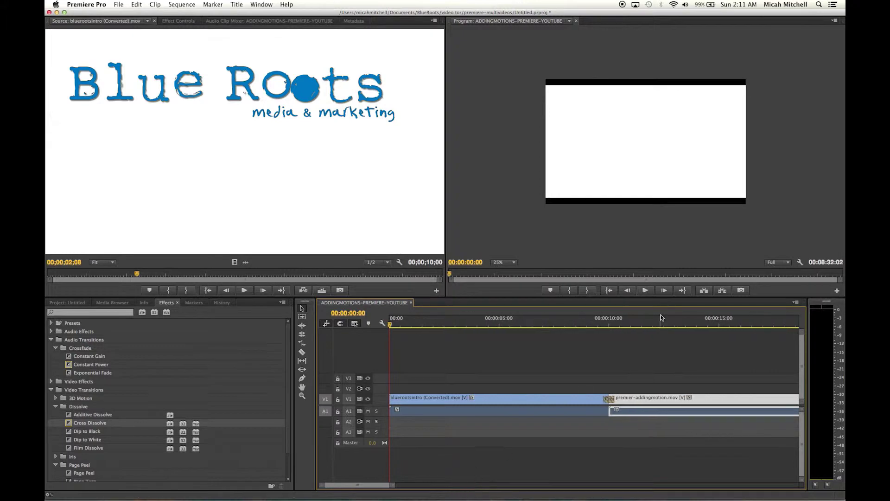
pyautogui.click(81, 374)
pyautogui.moveTo(81, 375)
pyautogui.mouseDown()
pyautogui.moveTo(299, 416)
pyautogui.moveTo(605, 414)
pyautogui.mouseUp()
# Check the Exponential Fade's settings and reposition the Cross Dissolve onto the video cut.
pyautogui.click(178, 21)
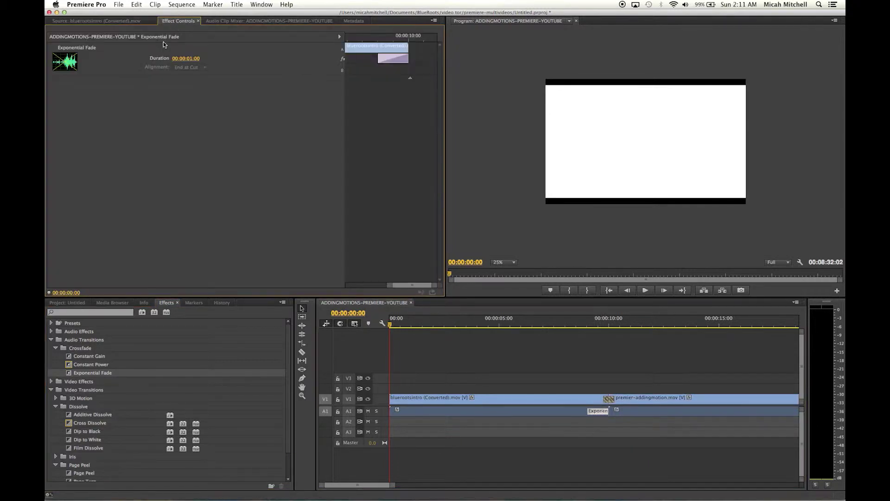
pyautogui.click(242, 23)
pyautogui.click(121, 21)
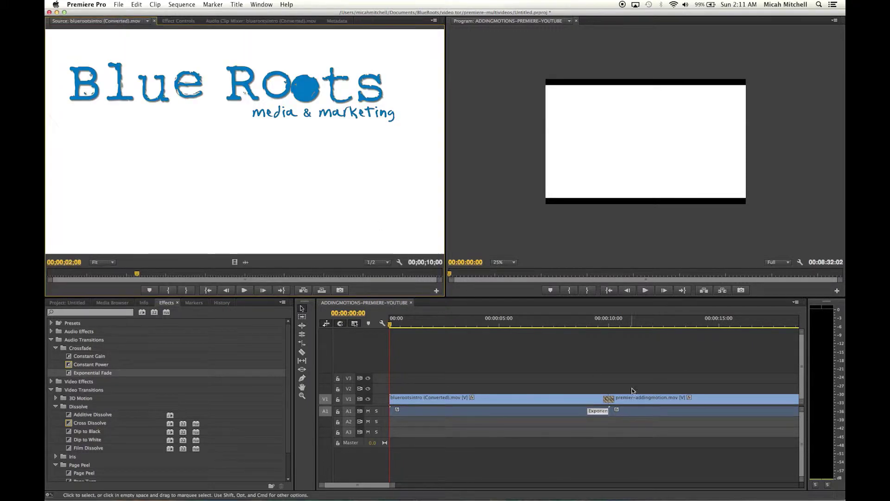
pyautogui.moveTo(632, 390); pyautogui.dragTo(610, 398)
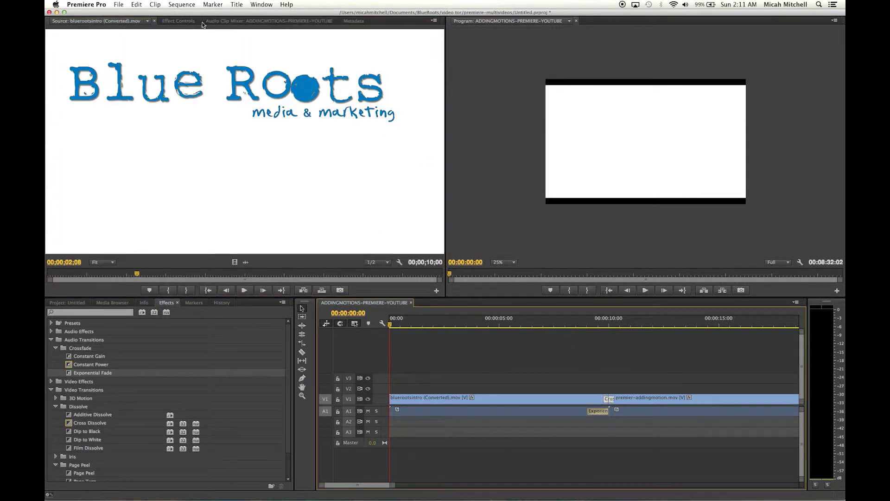
# Try Start at Cut and End at Cut for the dissolve, finally setting Center at Cut.
pyautogui.click(180, 21)
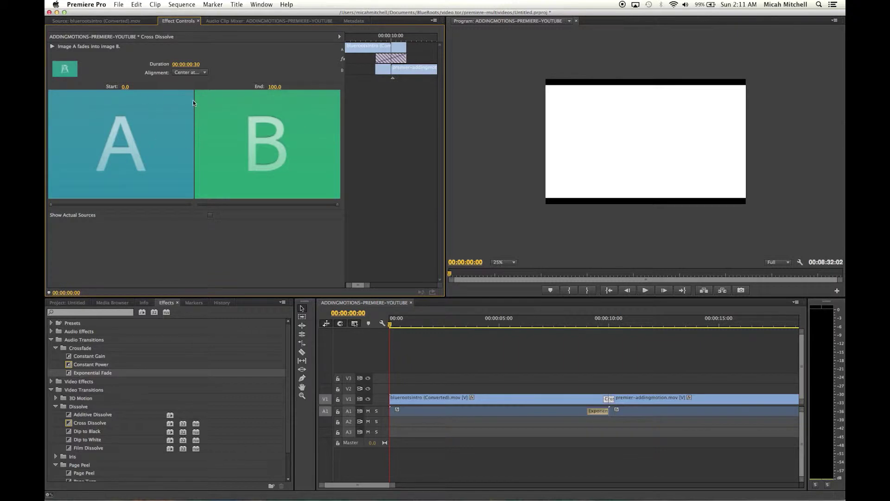
pyautogui.click(190, 73)
pyautogui.click(197, 88)
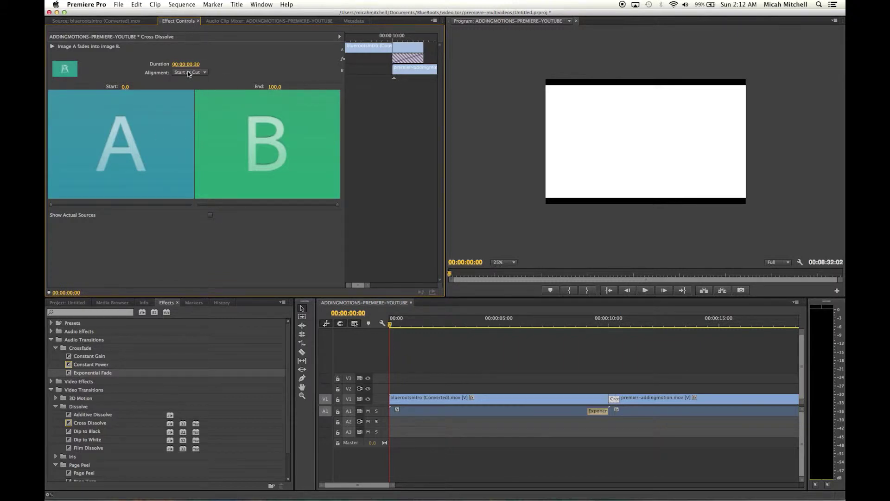
pyautogui.click(187, 72)
pyautogui.click(191, 93)
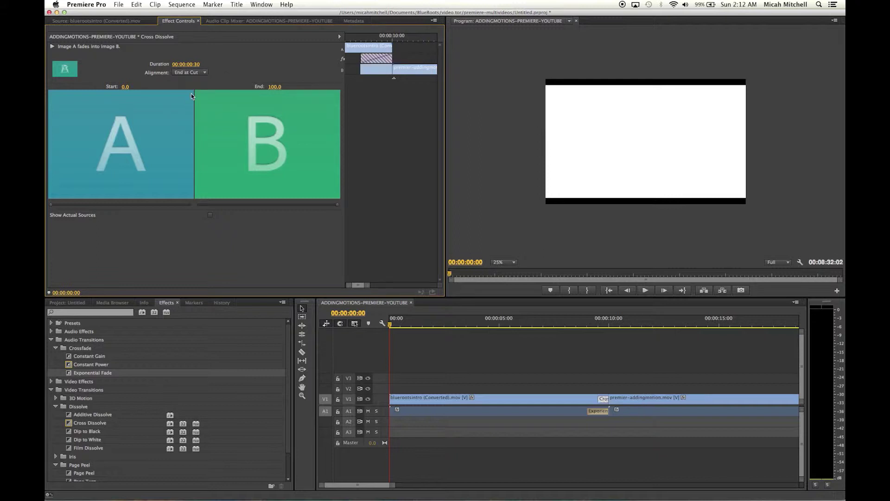
pyautogui.click(199, 72)
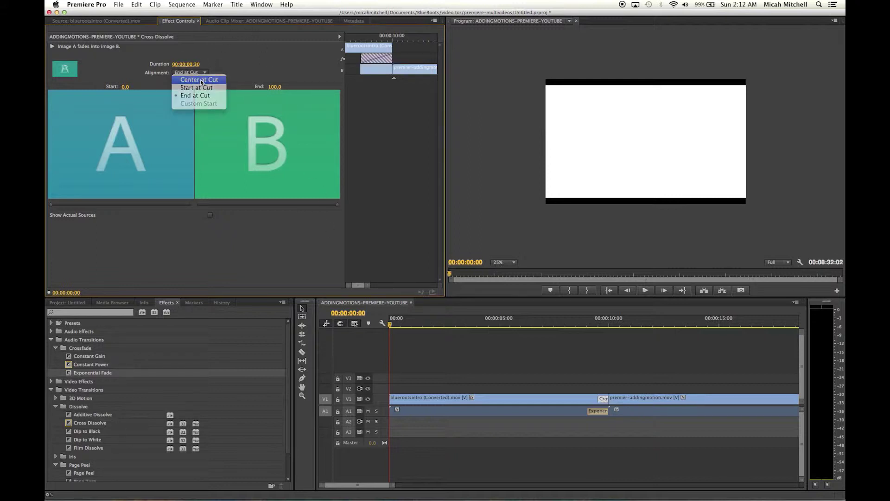
pyautogui.click(202, 80)
# Mute audio tracks A1 and A2 and preview playback across the intro transition.
pyautogui.click(597, 325)
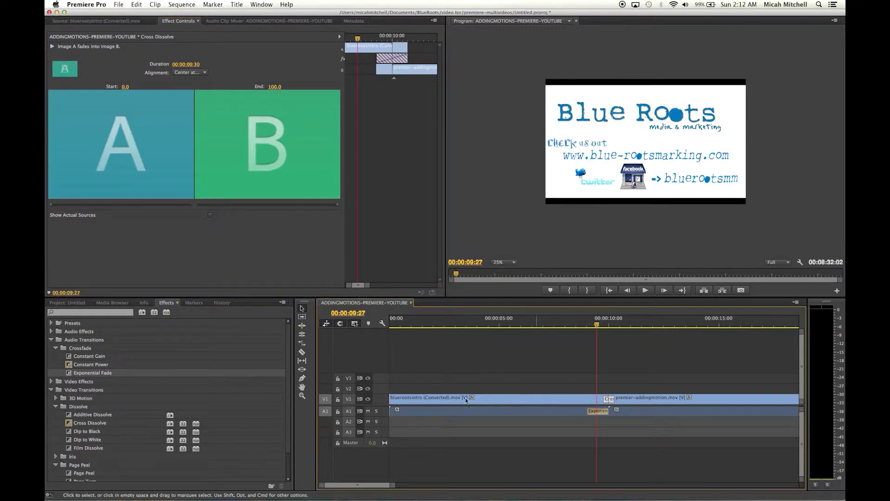
pyautogui.click(368, 411)
pyautogui.click(368, 421)
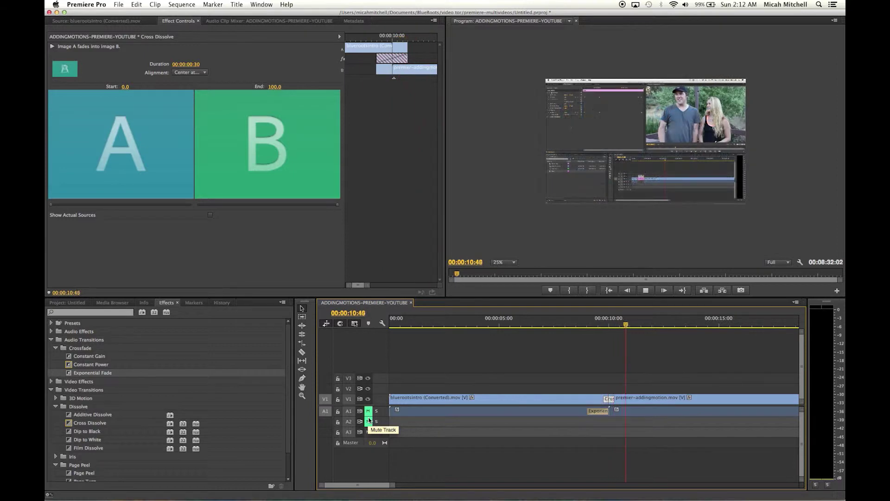
pyautogui.press('space')
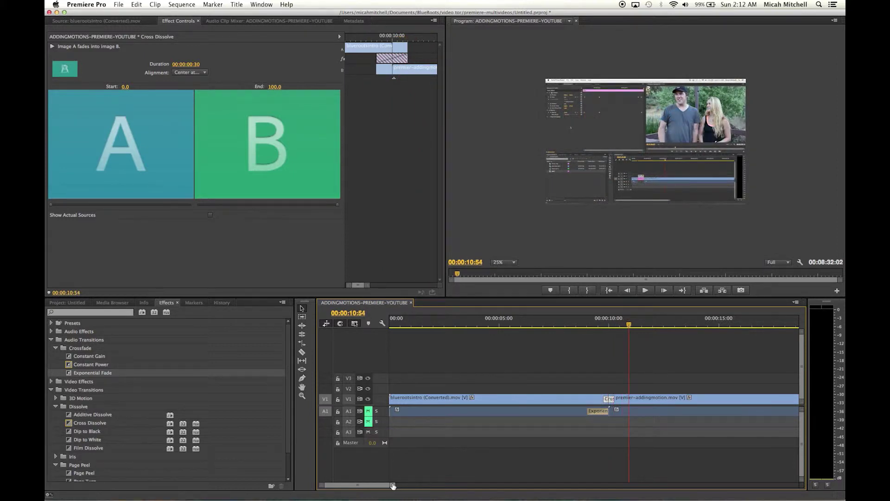
pyautogui.moveTo(392, 486); pyautogui.dragTo(702, 480)
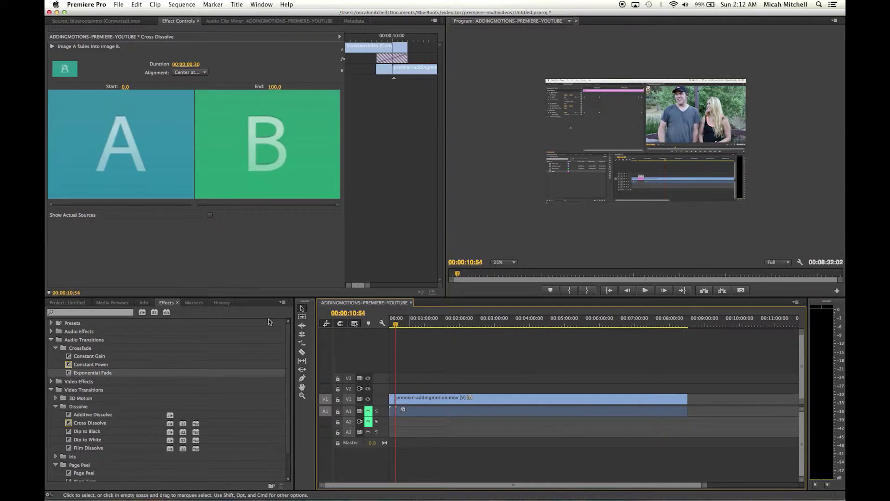
# Append the Blue Roots intro to the sequence end, extending it to 00:08:42:02.
pyautogui.click(66, 302)
pyautogui.click(92, 394)
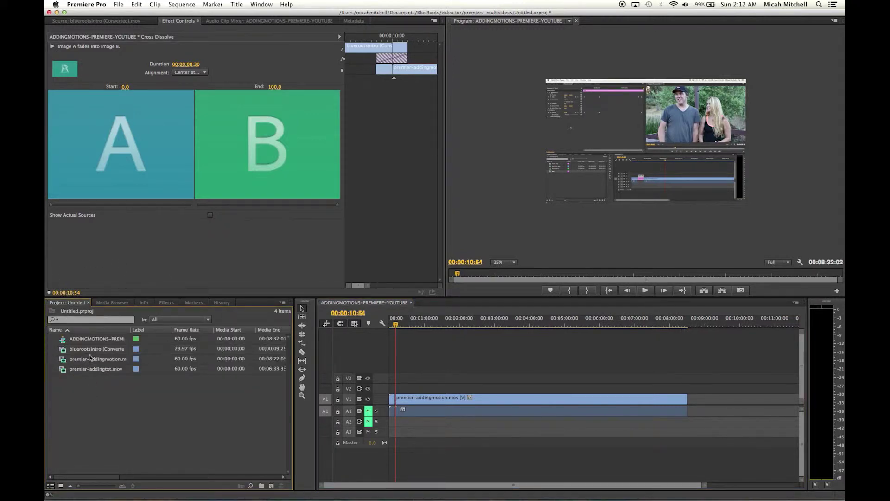
pyautogui.moveTo(95, 358); pyautogui.dragTo(692, 403)
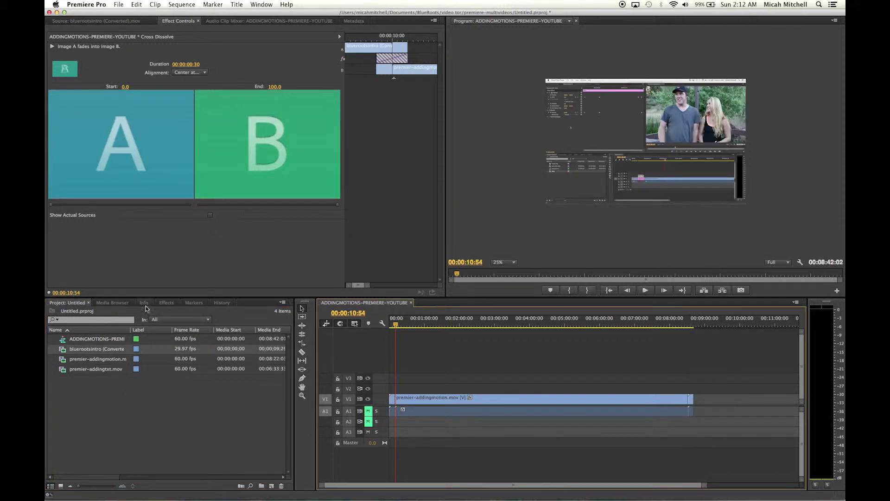
pyautogui.click(164, 303)
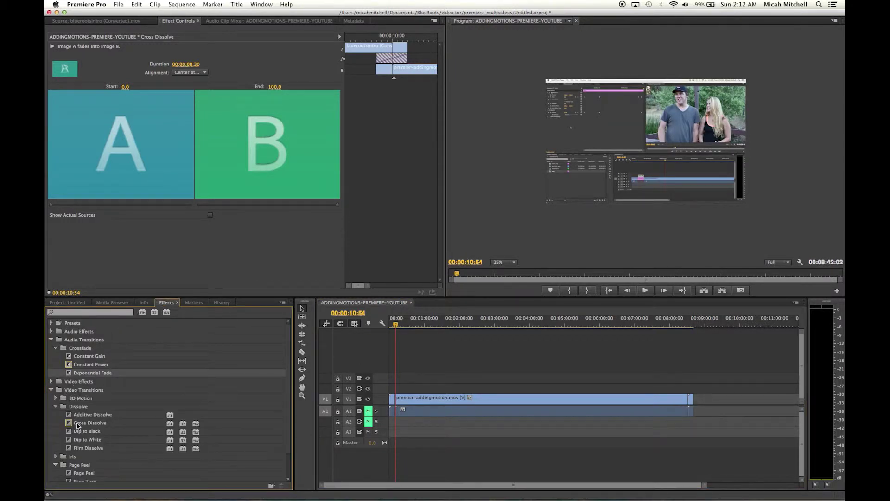
# Apply a Cross Dissolve to the cut between the addingmotion clip and the closing intro.
pyautogui.click(196, 420)
pyautogui.moveTo(196, 421); pyautogui.dragTo(689, 398)
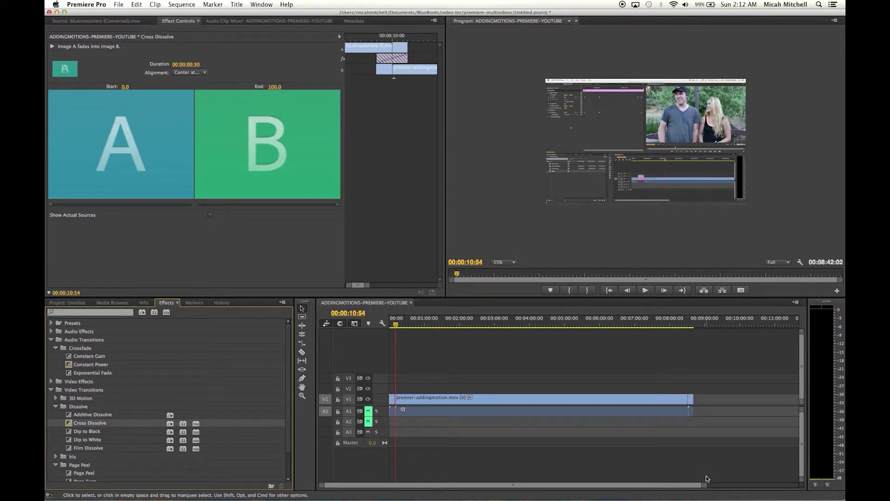
pyautogui.moveTo(707, 479); pyautogui.dragTo(575, 485)
pyautogui.click(655, 325)
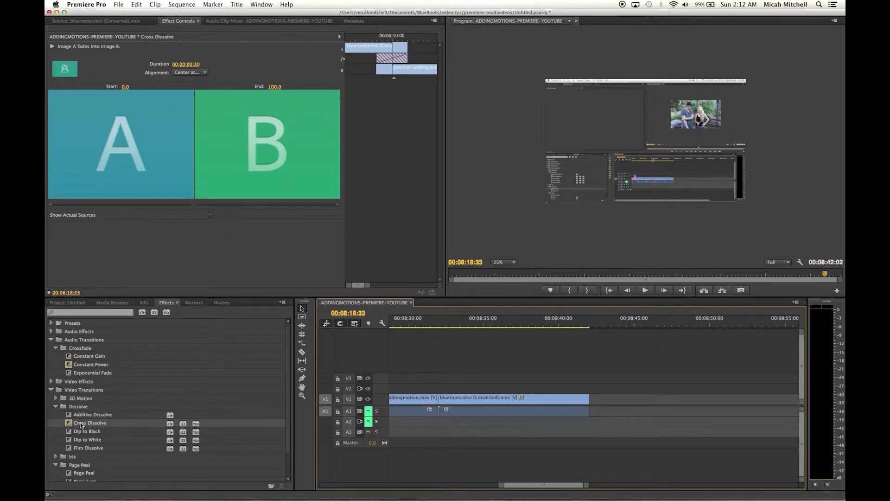
pyautogui.moveTo(80, 424); pyautogui.dragTo(442, 398)
pyautogui.moveTo(585, 485); pyautogui.dragTo(555, 481)
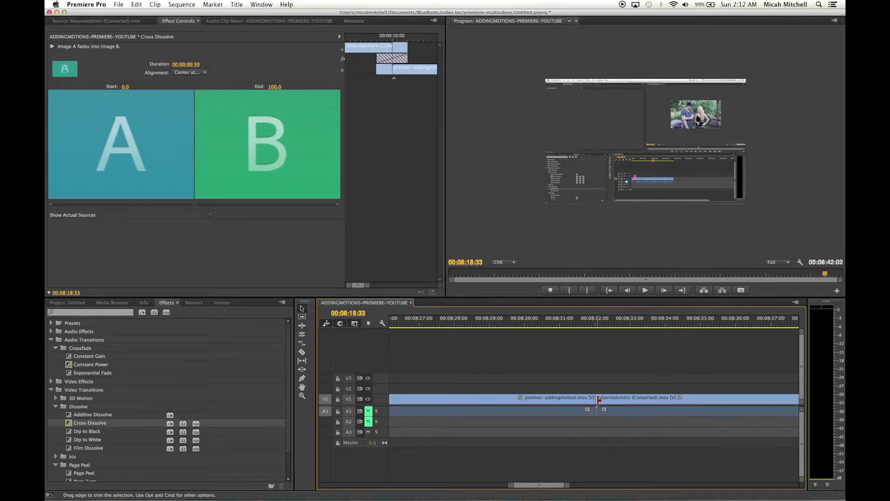
# Center the closing Cross Dissolve on the cut, lengthen it, and play it back.
pyautogui.click(598, 400)
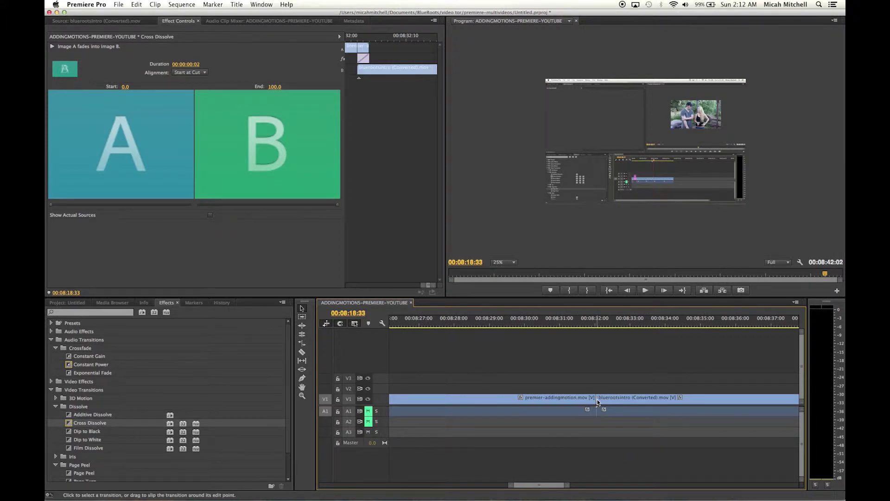
pyautogui.click(186, 73)
pyautogui.click(190, 84)
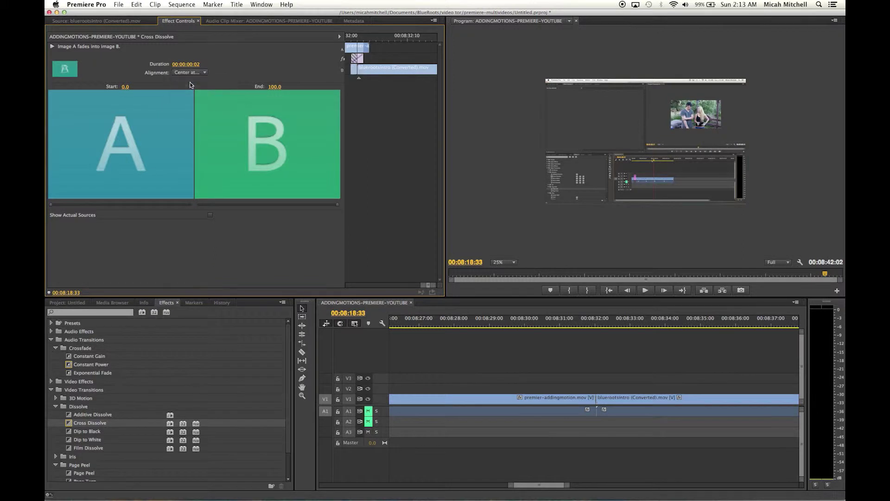
pyautogui.moveTo(363, 57); pyautogui.dragTo(345, 57)
pyautogui.click(592, 324)
pyautogui.press('space')
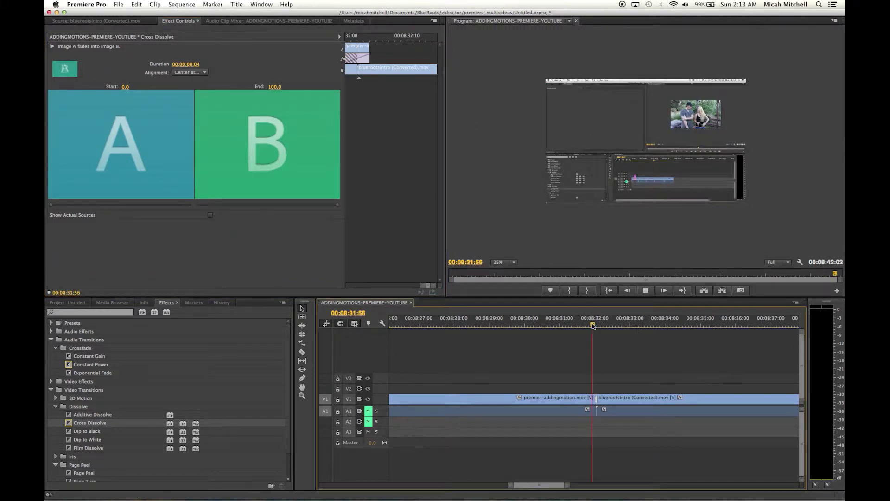
pyautogui.click(583, 324)
pyautogui.press('space')
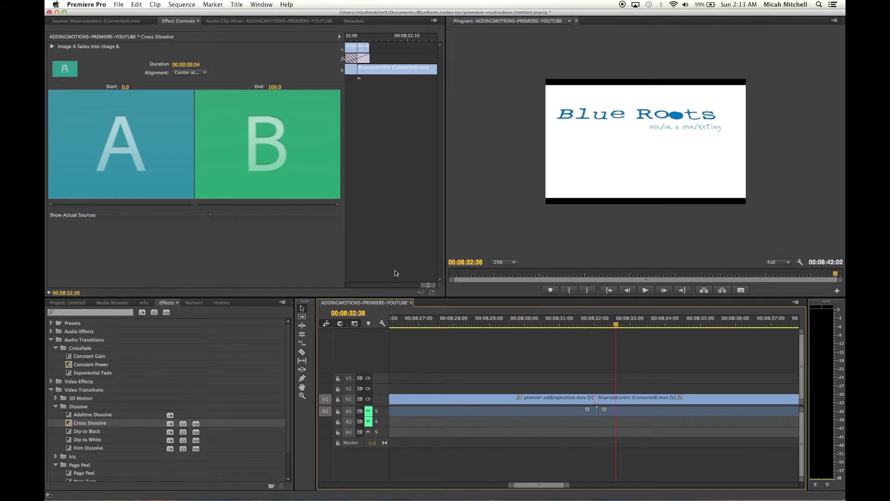
# Shift the dissolve in the Effect Controls mini timeline so it starts just over the cut.
pyautogui.moveTo(345, 222); pyautogui.dragTo(264, 216)
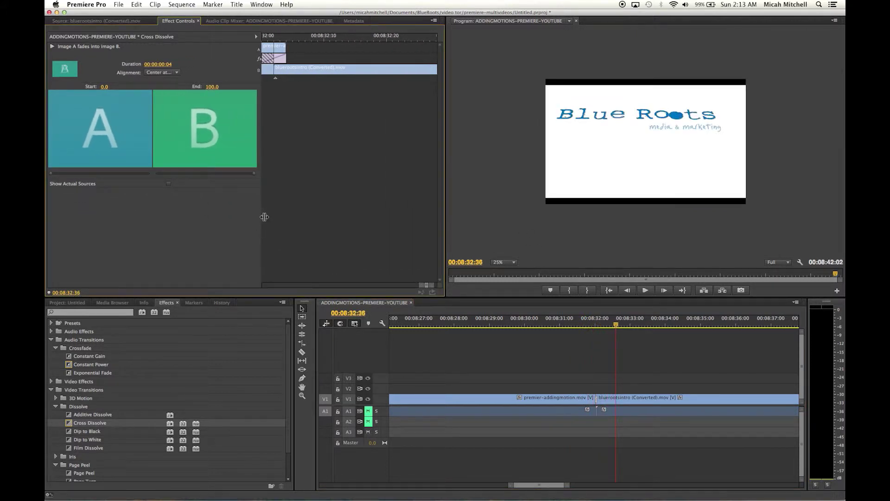
pyautogui.moveTo(284, 60)
pyautogui.mouseDown()
pyautogui.moveTo(294, 58)
pyautogui.moveTo(271, 59)
pyautogui.mouseUp()
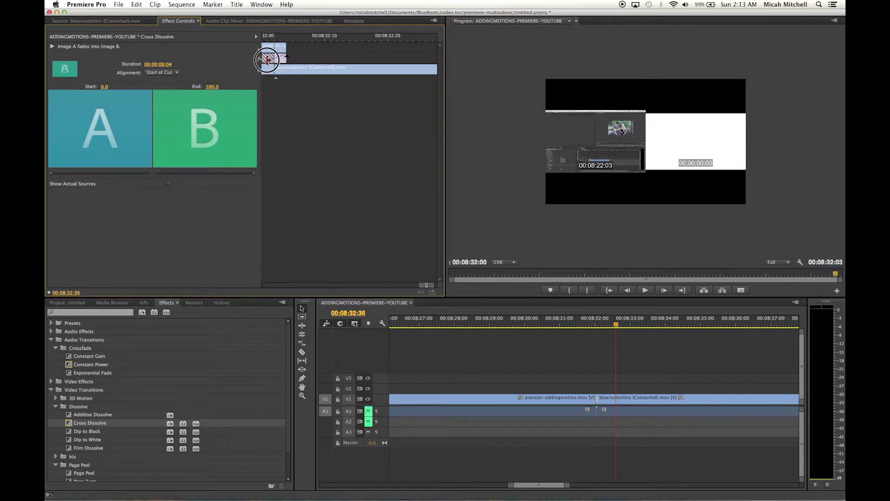
pyautogui.moveTo(268, 59); pyautogui.dragTo(274, 59)
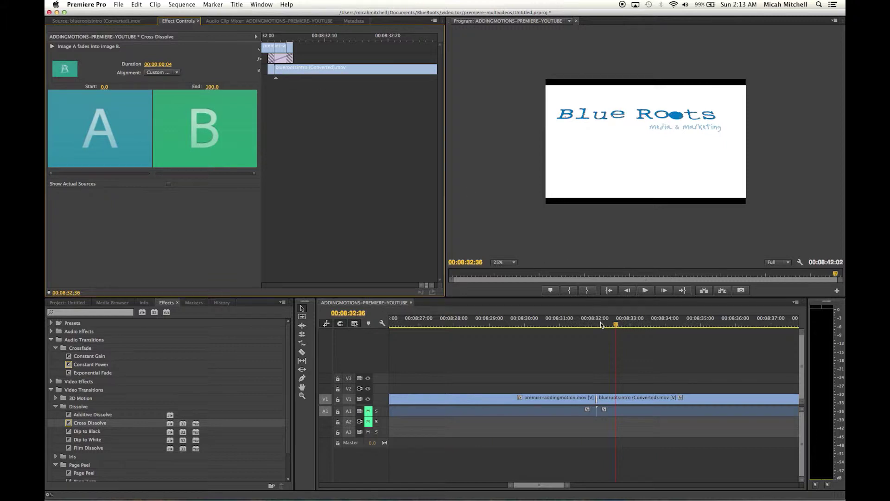
pyautogui.moveTo(598, 324)
pyautogui.mouseDown()
pyautogui.moveTo(587, 327)
pyautogui.moveTo(602, 326)
pyautogui.mouseUp()
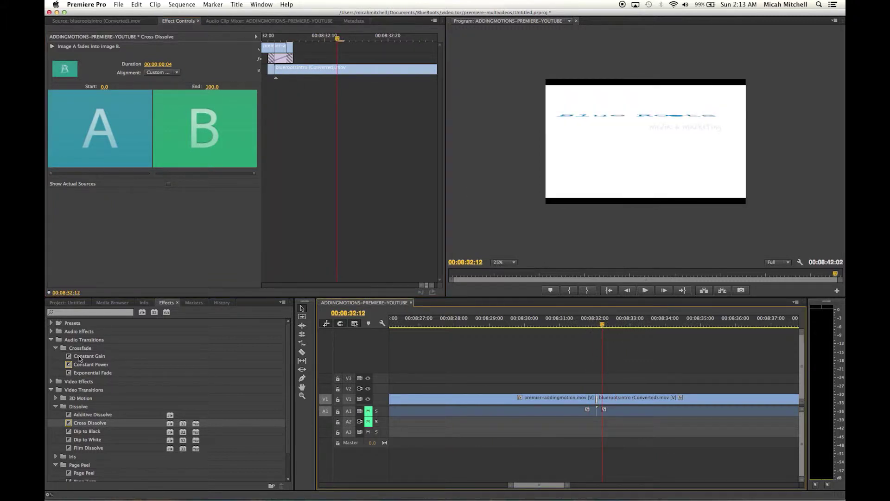
# Add an Exponential Fade to the closing audio cut and preview both transitions.
pyautogui.moveTo(87, 374); pyautogui.dragTo(598, 411)
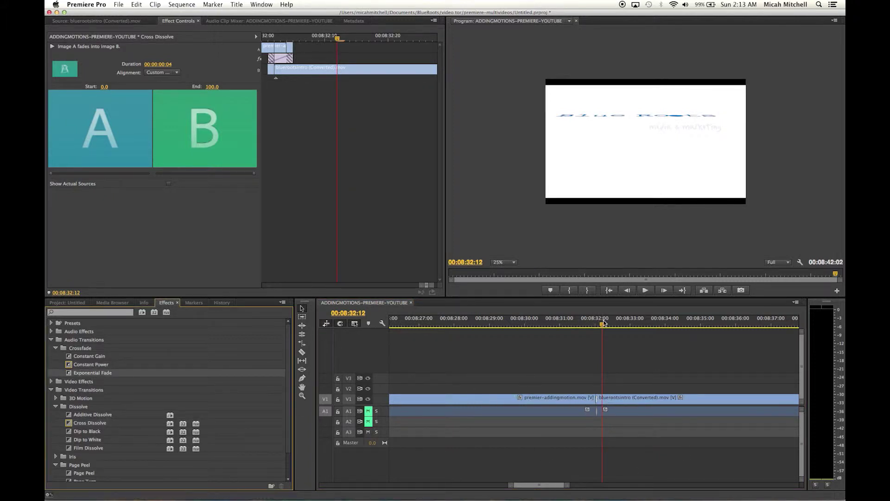
pyautogui.click(584, 324)
pyautogui.press('space')
pyautogui.press('space')
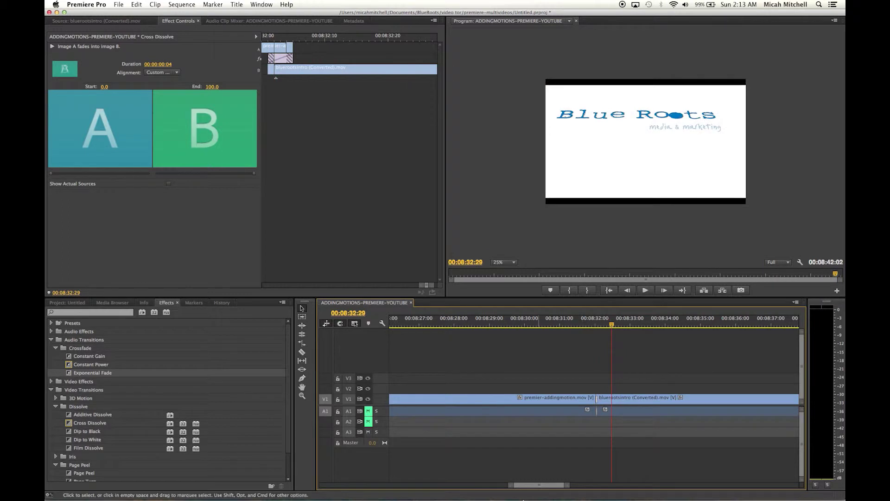
pyautogui.moveTo(560, 487); pyautogui.dragTo(793, 485)
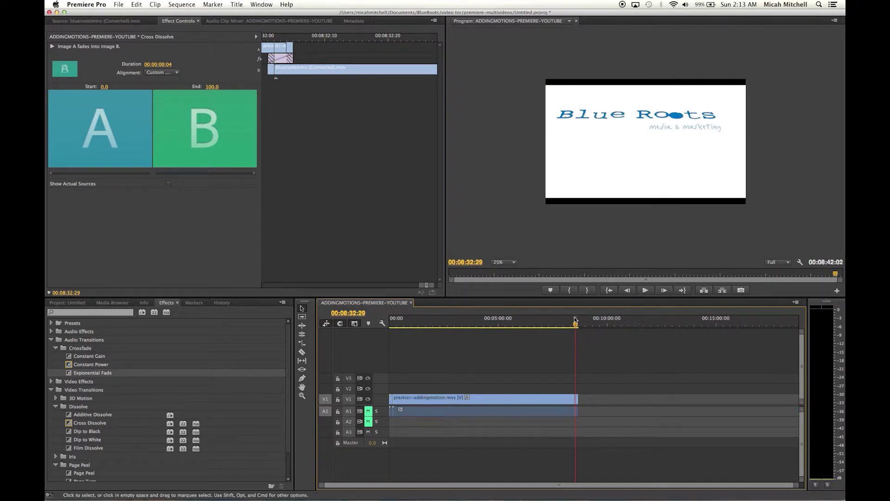
pyautogui.moveTo(575, 320); pyautogui.dragTo(533, 322)
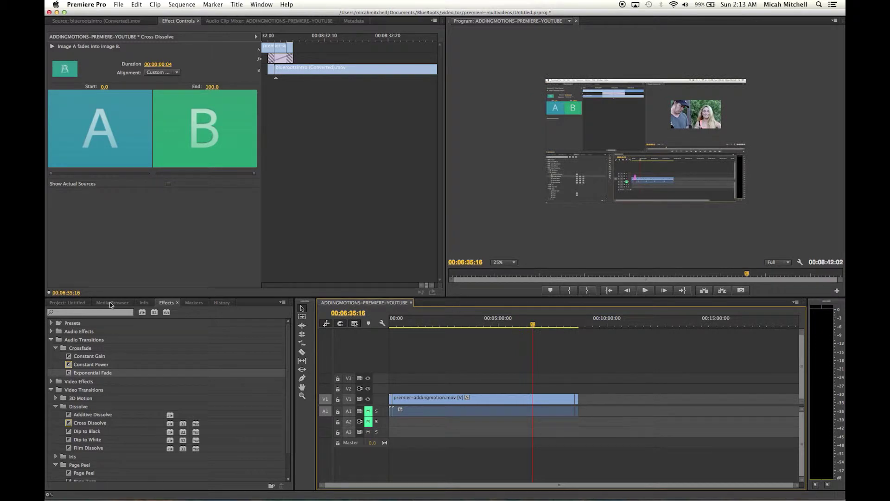
# With premier-addingtxt.mov selected, create a new sequence named ADDINGTEXT-PREMIERE-YOUTUBR.
pyautogui.click(67, 302)
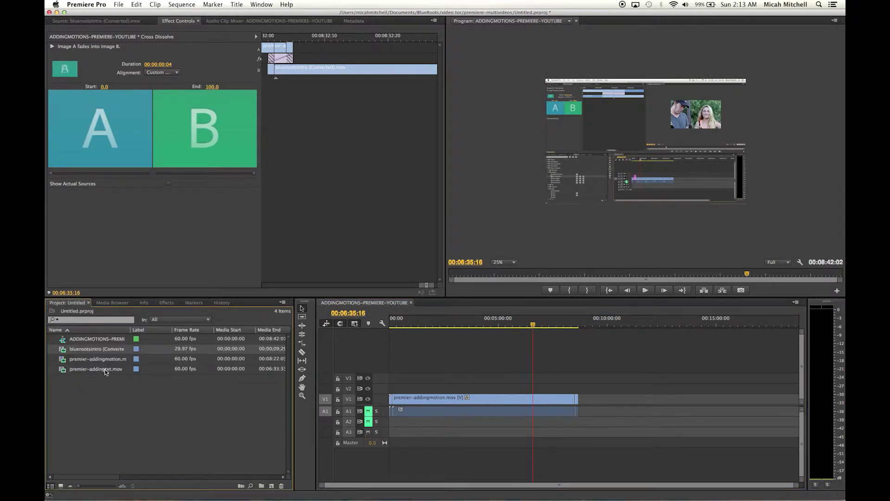
pyautogui.click(105, 369)
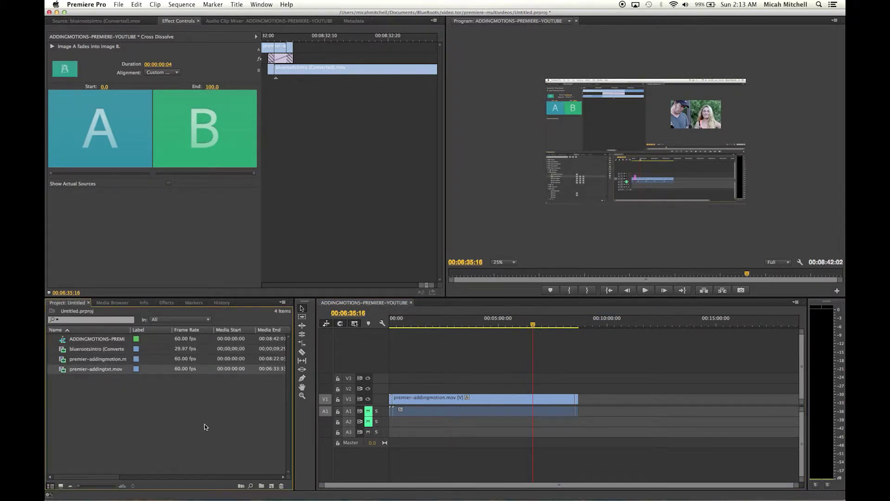
pyautogui.press('super+n')
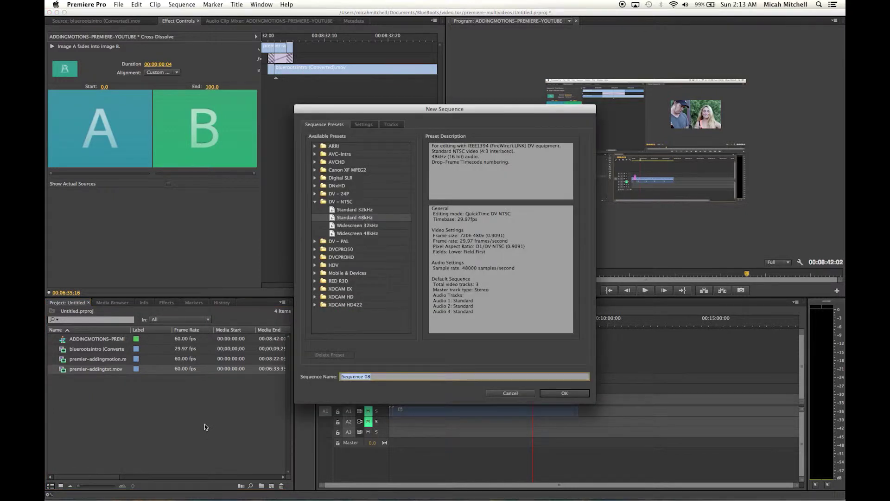
pyautogui.write('ADDC')
pyautogui.write('NGTEXT-PREMIERE-YOUTUBR')
pyautogui.press('Return')
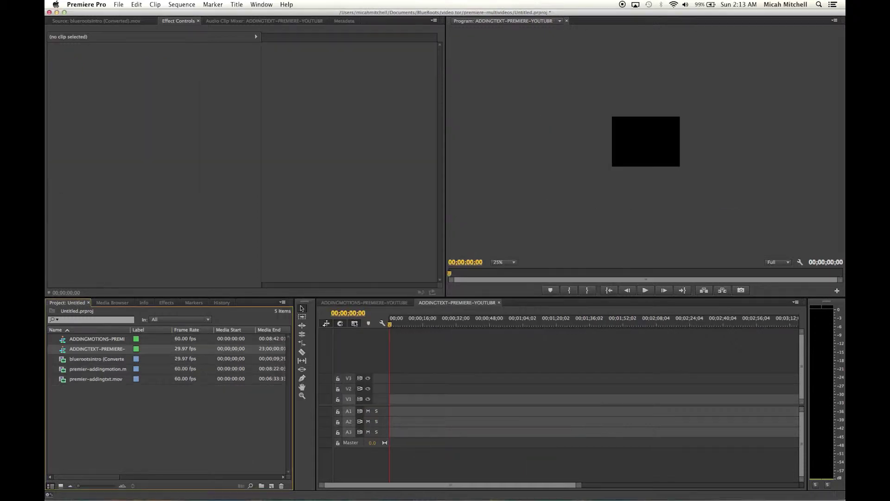
# Fix the typo by renaming the sequence to ADDINGTEXT-PREMIERE-YOUTUBE.
pyautogui.click(95, 349)
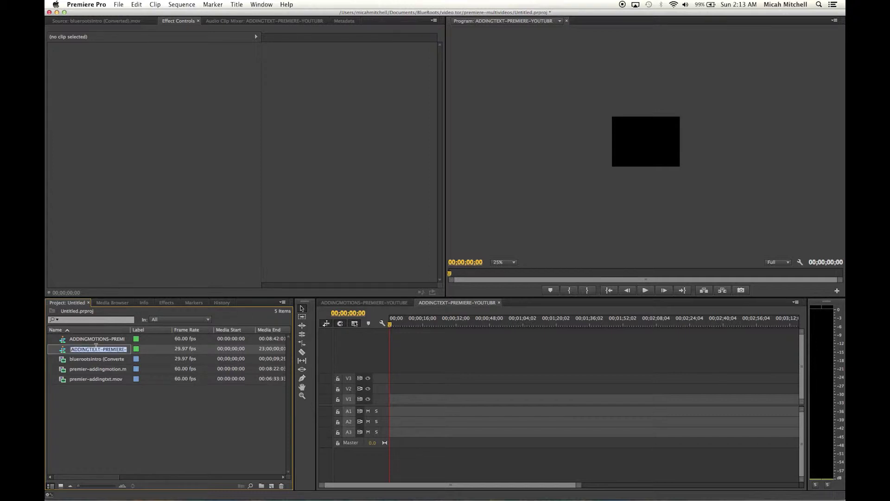
pyautogui.press('Right')
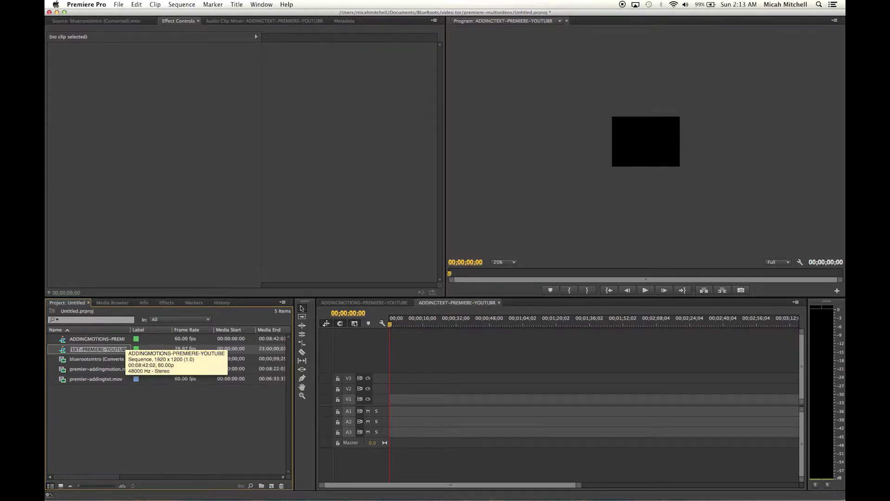
pyautogui.press('Left')
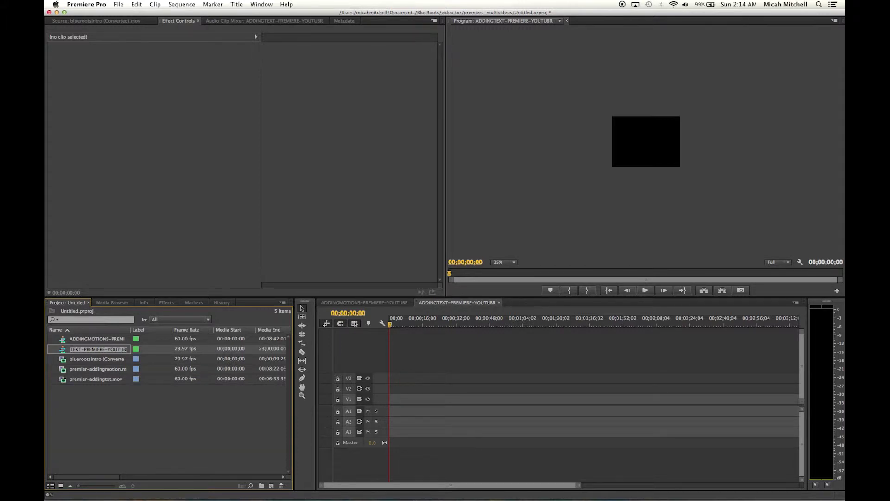
pyautogui.press('Delete')
pyautogui.write('E')
pyautogui.press('Tab')
pyautogui.click(185, 445)
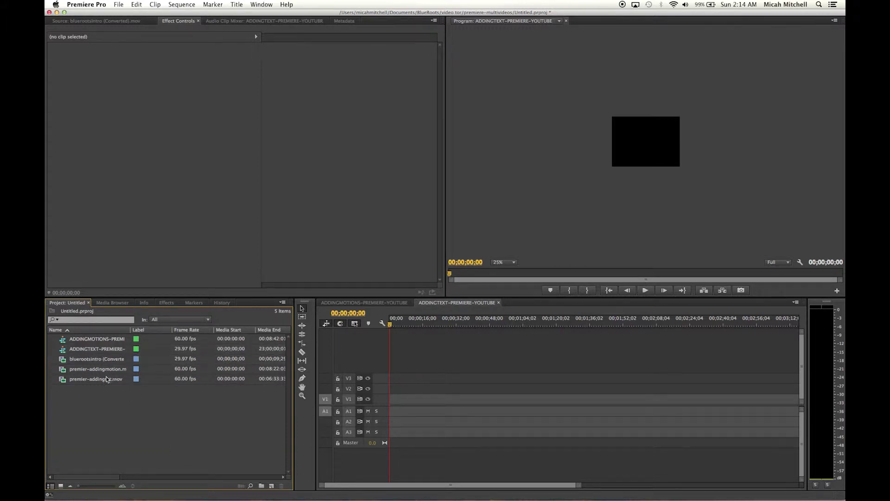
# Add premier-addingtxt.mov with matched settings, then insert bluerootsintro before it with no gap.
pyautogui.moveTo(107, 379); pyautogui.dragTo(414, 401)
pyautogui.click(436, 290)
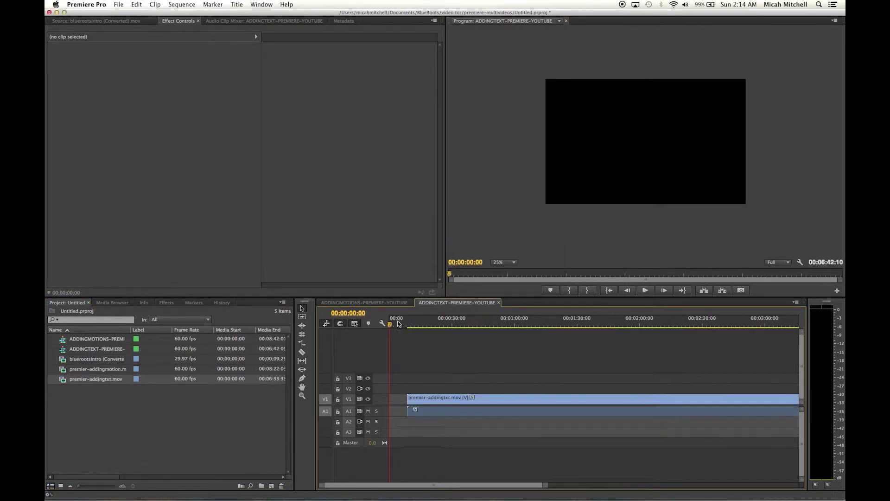
pyautogui.moveTo(391, 324); pyautogui.dragTo(480, 326)
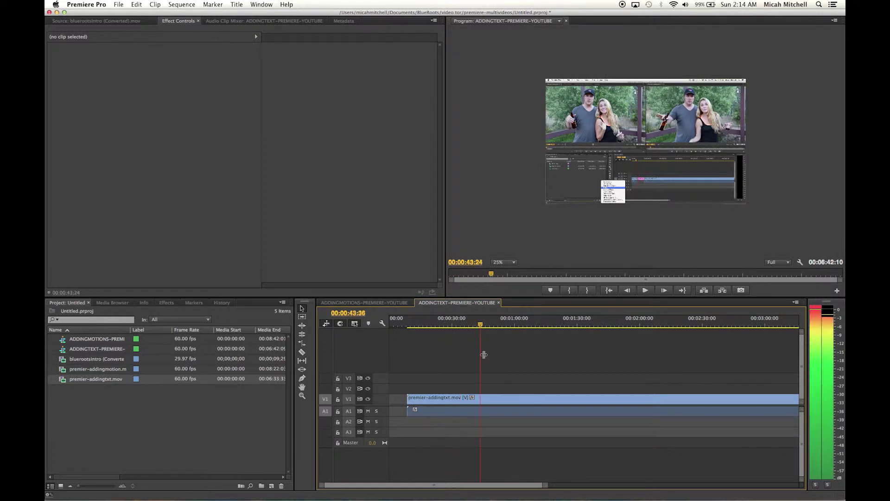
pyautogui.click(506, 400)
pyautogui.moveTo(506, 400); pyautogui.dragTo(519, 400)
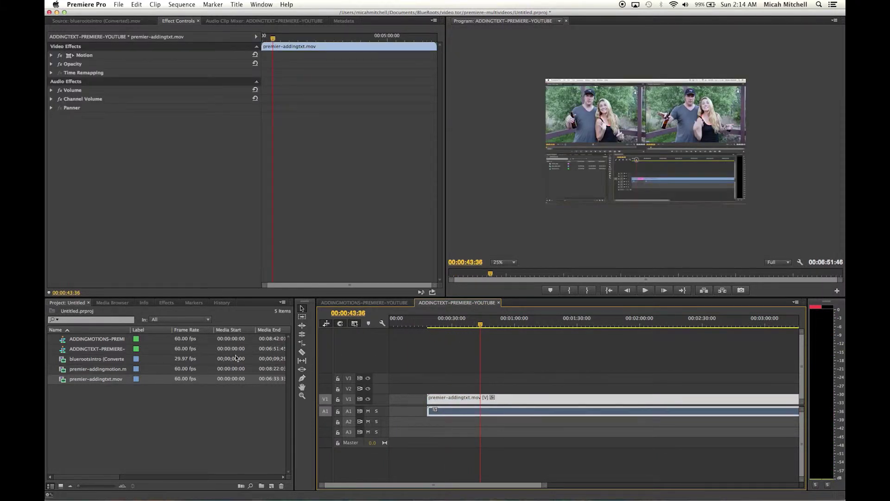
pyautogui.moveTo(95, 363); pyautogui.dragTo(392, 402)
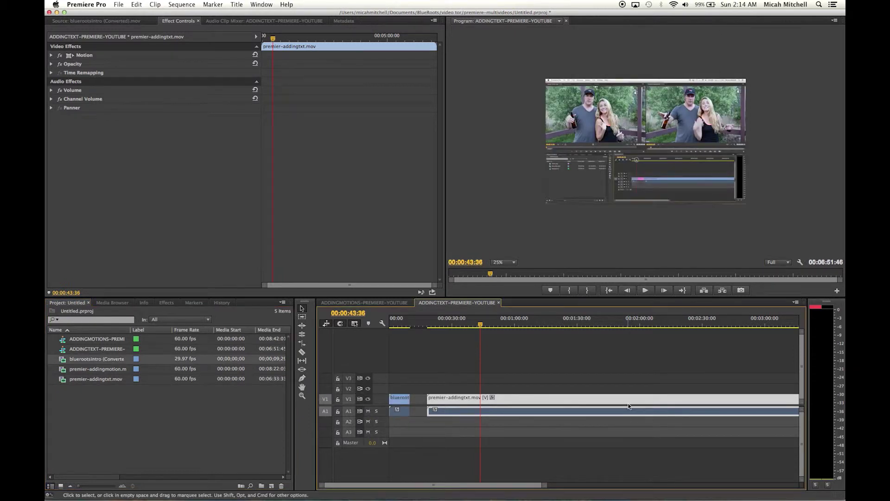
pyautogui.moveTo(631, 403); pyautogui.dragTo(617, 402)
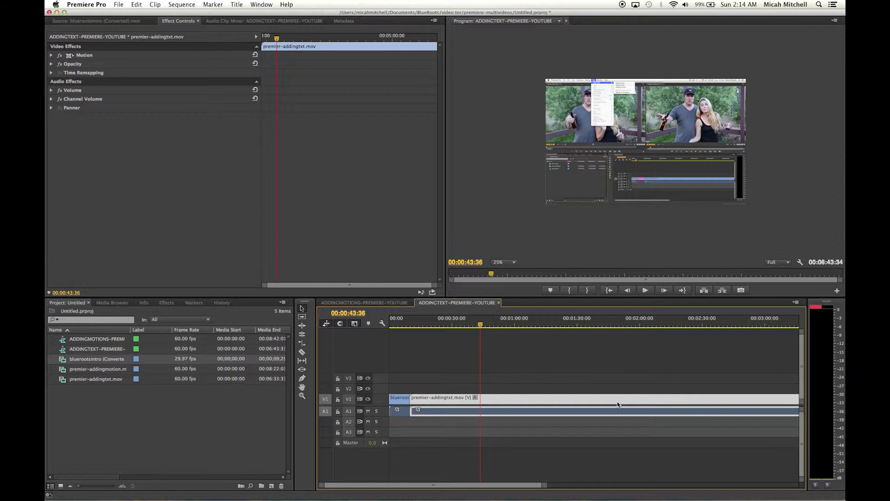
# Apply a Cross Dissolve to the V1 cut after the intro, dismissing the insufficient media warning.
pyautogui.click(166, 303)
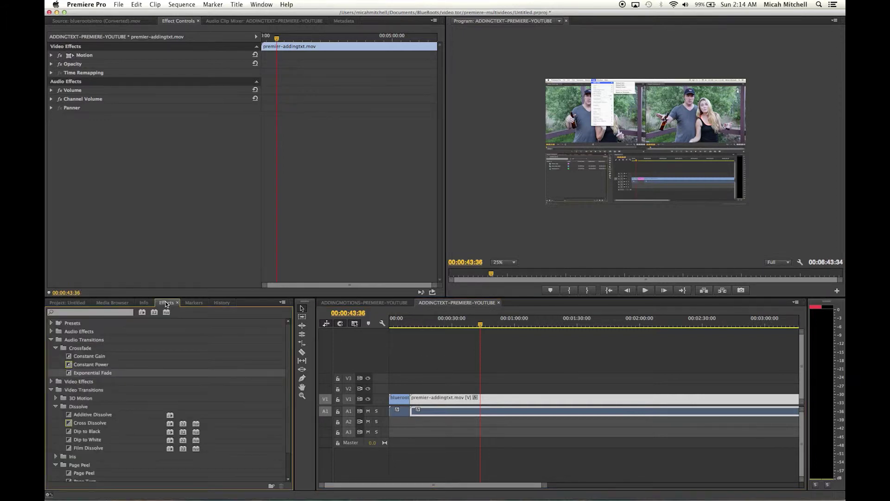
pyautogui.moveTo(91, 425); pyautogui.dragTo(410, 398)
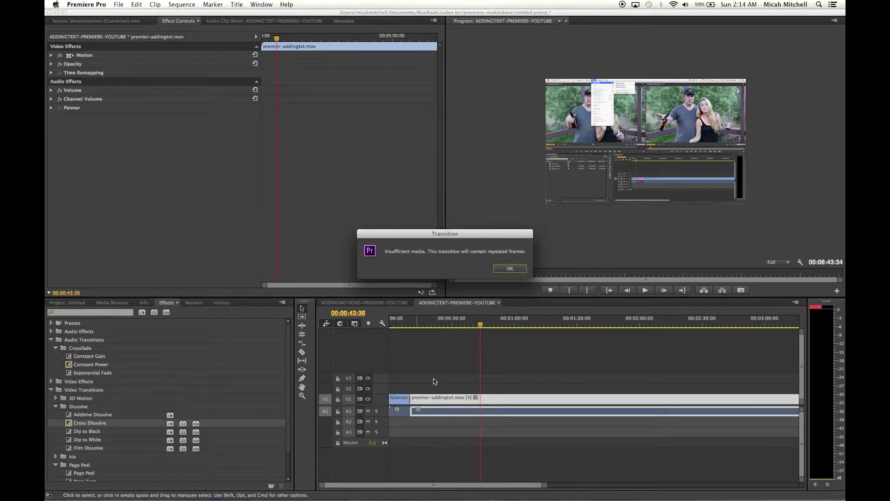
pyautogui.click(509, 268)
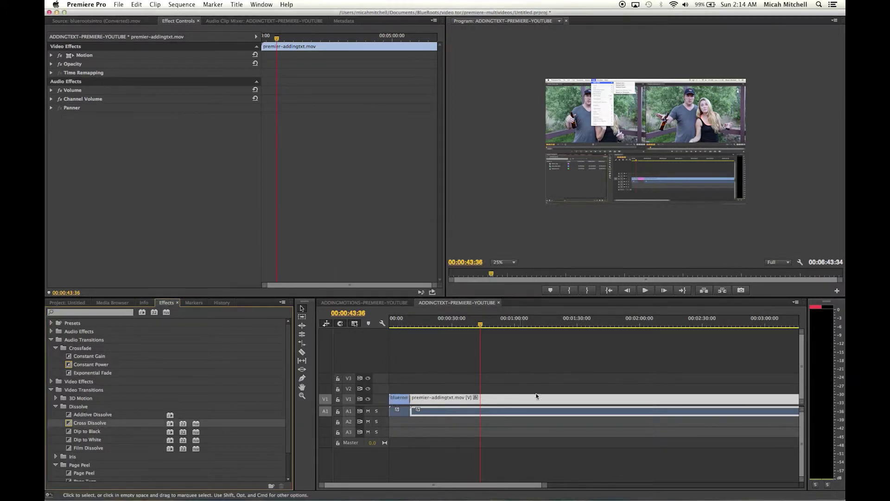
pyautogui.click(546, 486)
pyautogui.moveTo(546, 485); pyautogui.dragTo(480, 483)
# Add an Exponential Fade on the A1 cut between the intro and premier-addingtxt.mov.
pyautogui.moveTo(595, 322); pyautogui.dragTo(386, 324)
pyautogui.click(368, 411)
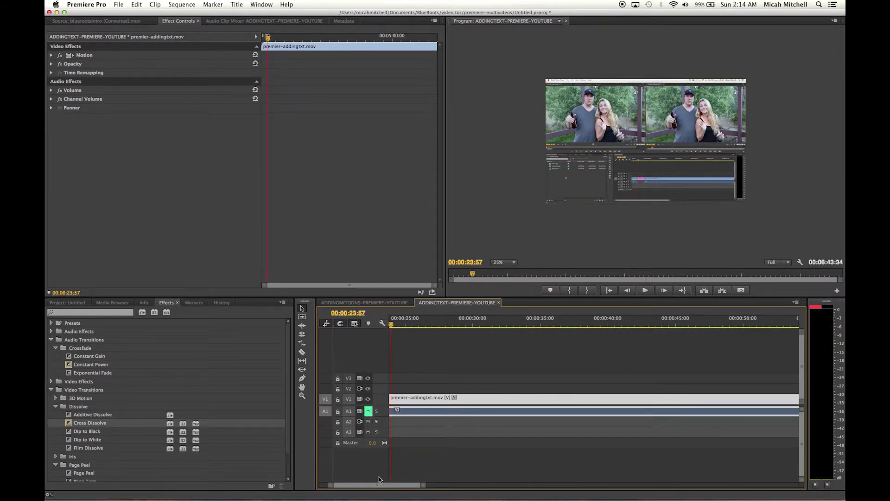
pyautogui.moveTo(374, 485); pyautogui.dragTo(364, 486)
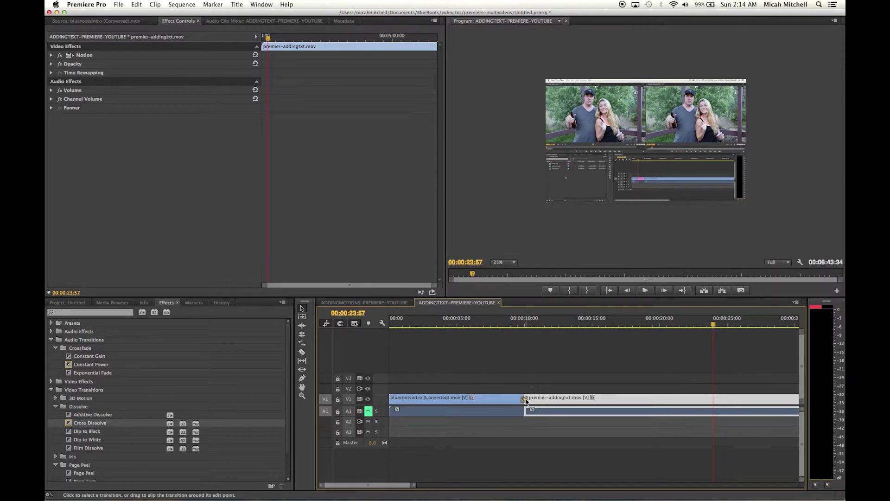
pyautogui.moveTo(97, 374); pyautogui.dragTo(524, 412)
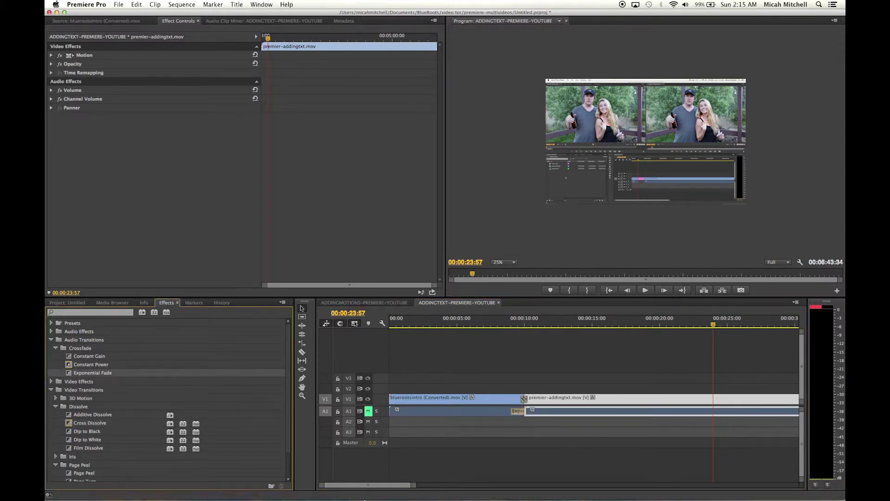
pyautogui.hscroll(5, 418, 482)
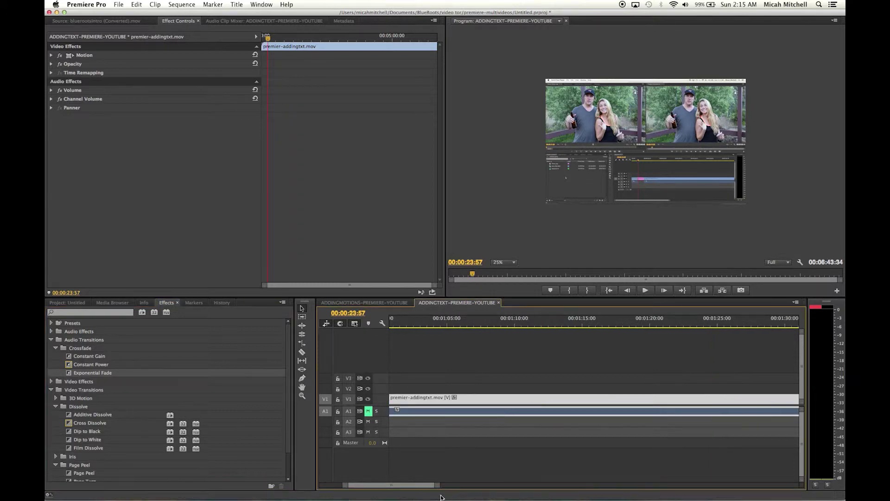
pyautogui.moveTo(437, 485); pyautogui.dragTo(790, 478)
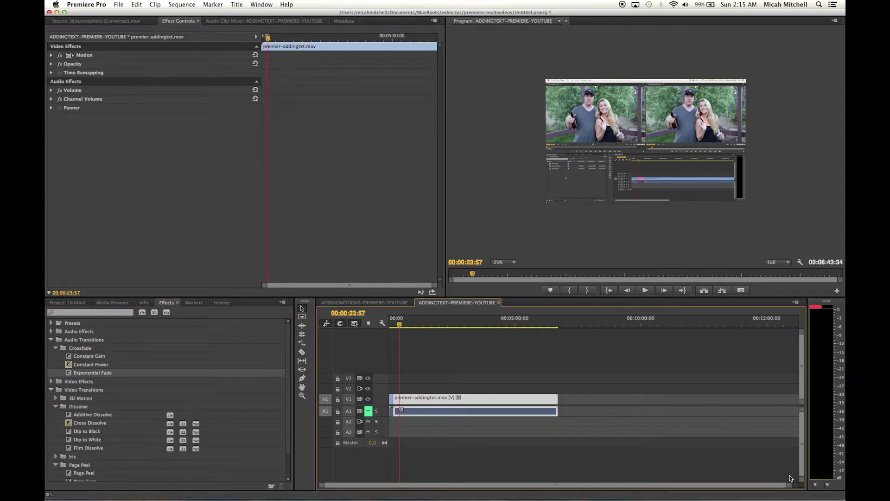
pyautogui.click(64, 302)
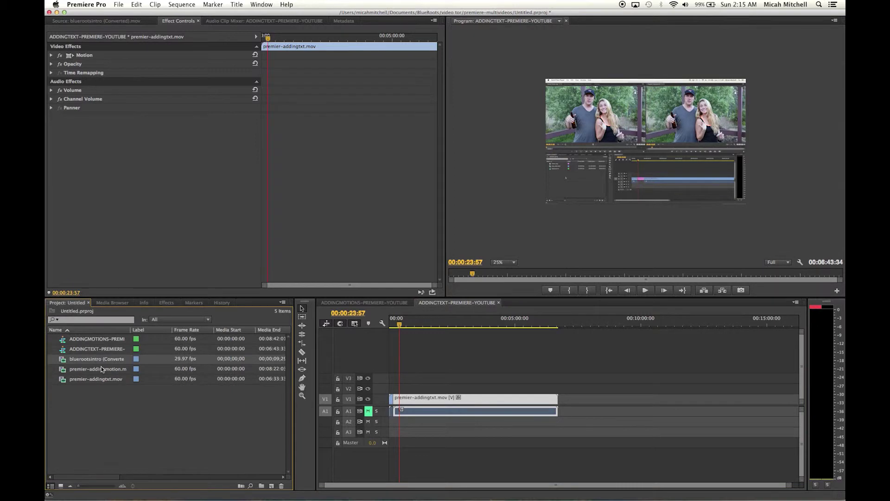
# Place the bluerootsintro clip at the end of the ADDINGTEXT sequence and zoom in on that end.
pyautogui.moveTo(97, 362); pyautogui.dragTo(559, 402)
pyautogui.click(556, 324)
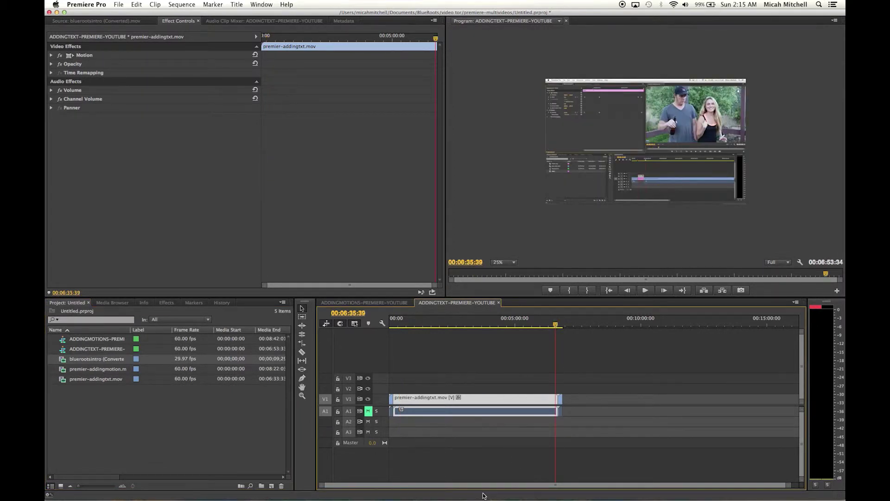
pyautogui.moveTo(789, 485); pyautogui.dragTo(539, 485)
# Add a Cross Dissolve at the V1 cut into the closing intro and an Exponential Fade on the audio.
pyautogui.click(83, 392)
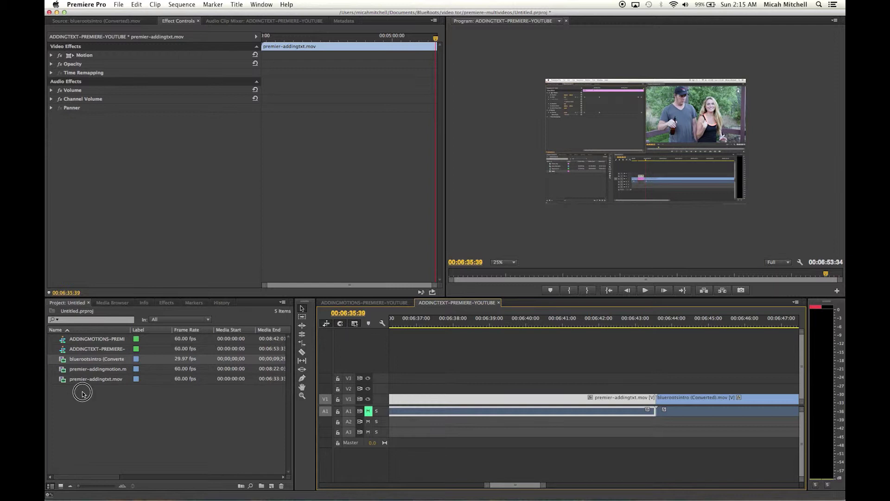
pyautogui.click(166, 302)
pyautogui.moveTo(88, 423); pyautogui.dragTo(662, 404)
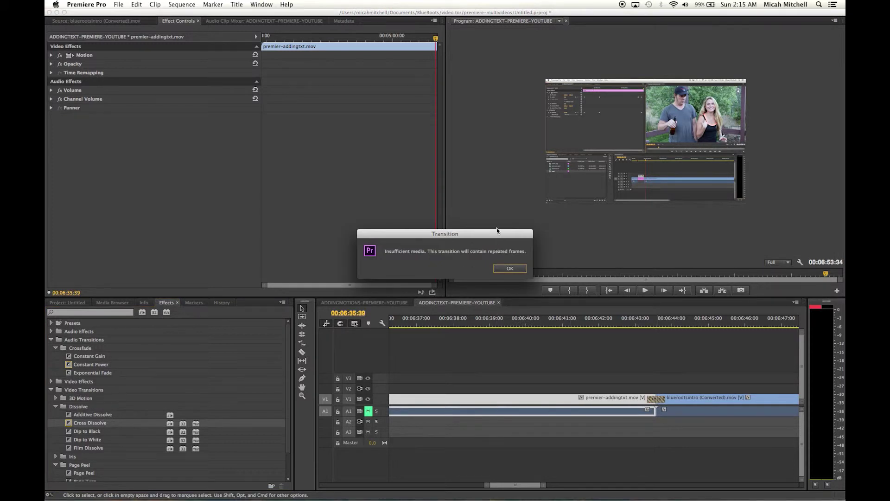
pyautogui.click(509, 268)
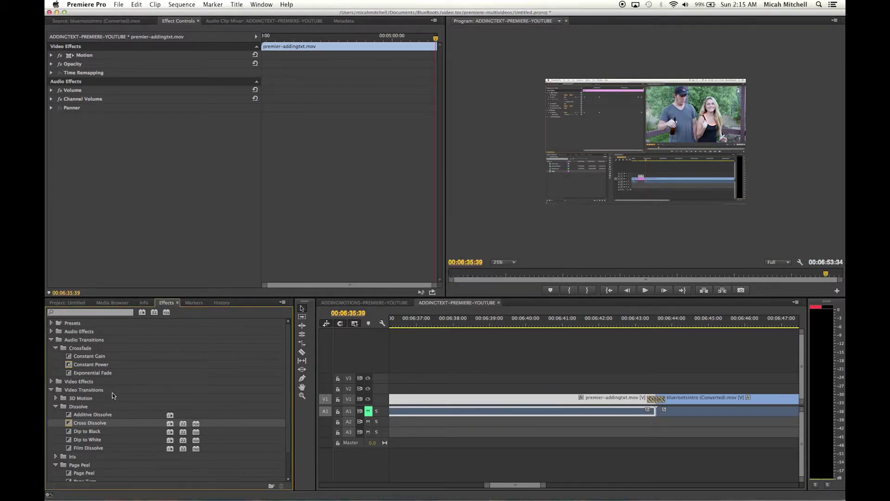
pyautogui.moveTo(98, 371); pyautogui.dragTo(663, 416)
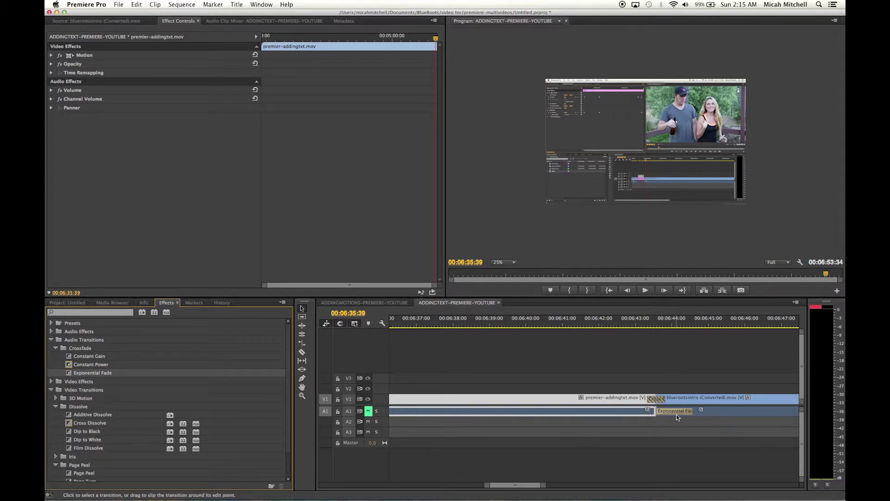
# Trim the closing Exponential Fade so it ends exactly at the cut into the intro.
pyautogui.moveTo(686, 411); pyautogui.dragTo(667, 412)
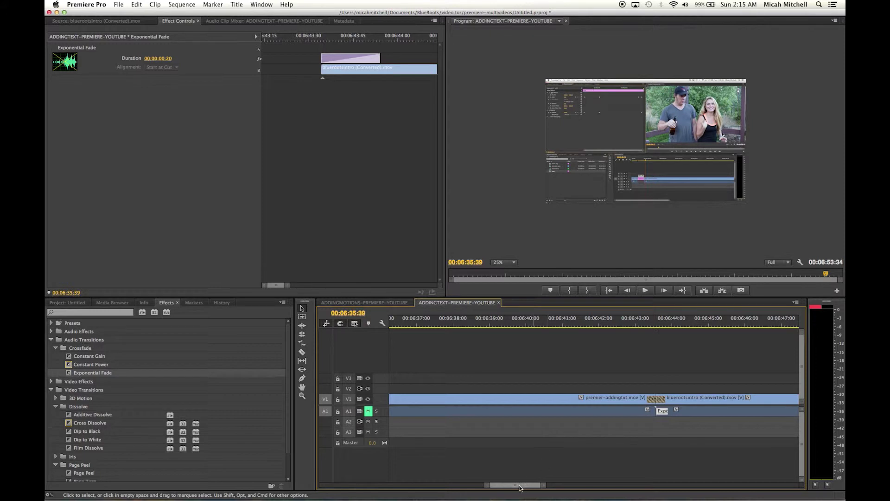
pyautogui.moveTo(520, 486); pyautogui.dragTo(295, 479)
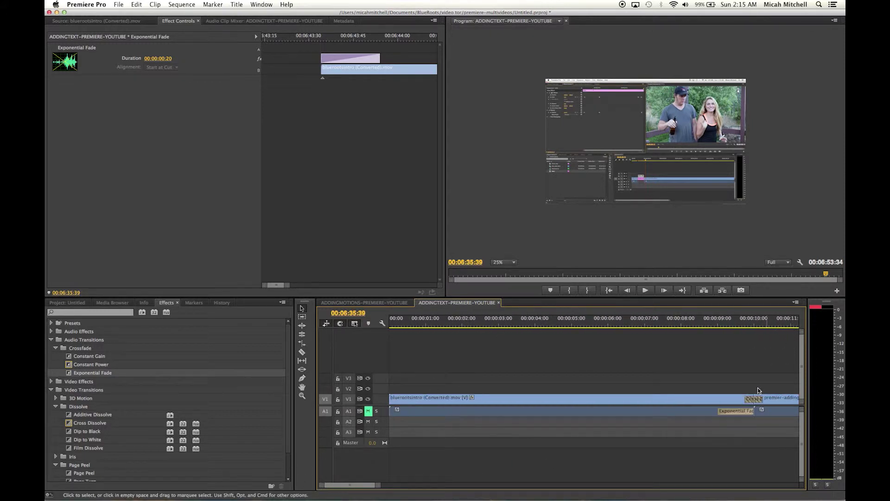
pyautogui.moveTo(721, 410)
pyautogui.mouseDown()
pyautogui.moveTo(751, 411)
pyautogui.moveTo(724, 398)
pyautogui.mouseUp()
# Preview the opening cross dissolve, then shorten it to 00:00:00:48.
pyautogui.click(712, 324)
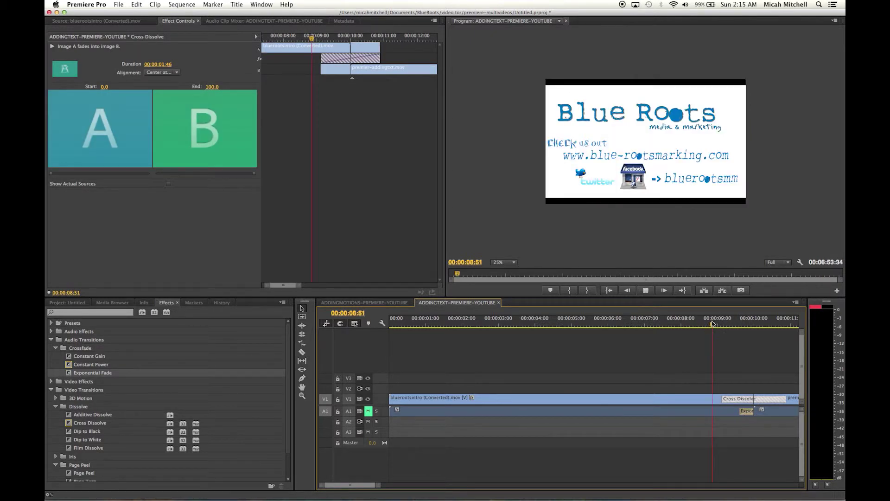
pyautogui.press('space')
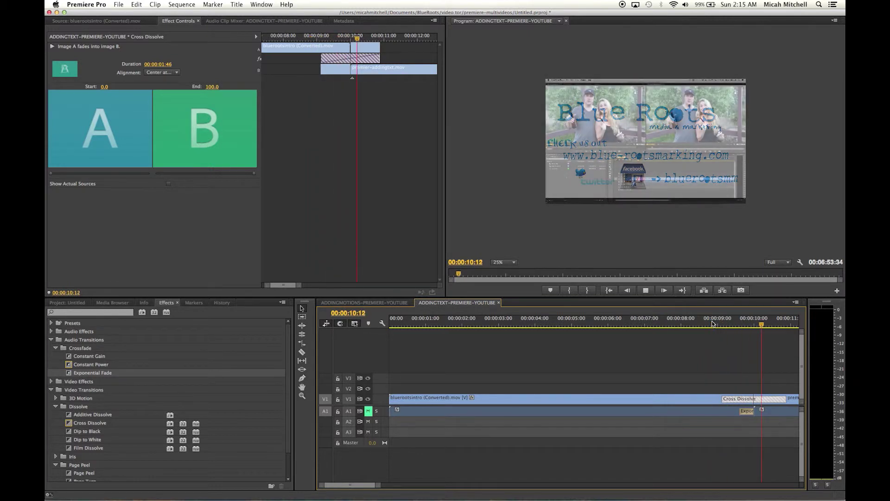
pyautogui.press('space')
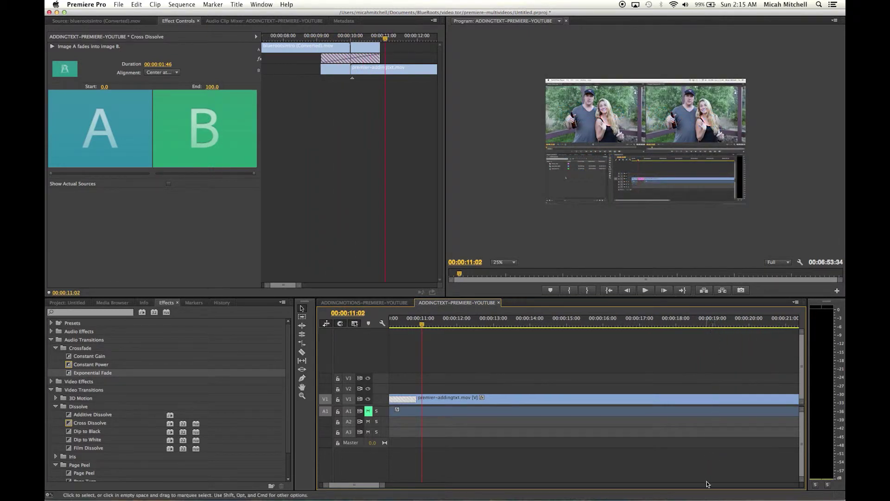
pyautogui.scroll(3, 418, 402)
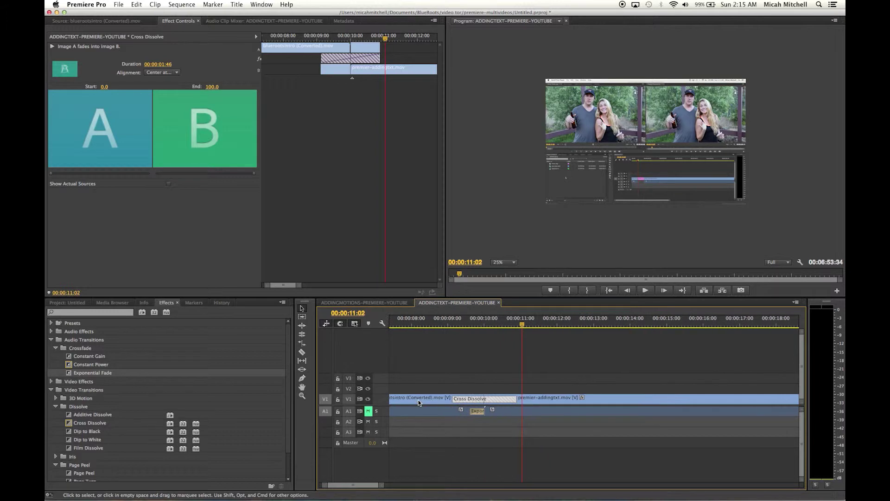
pyautogui.moveTo(453, 399); pyautogui.dragTo(470, 398)
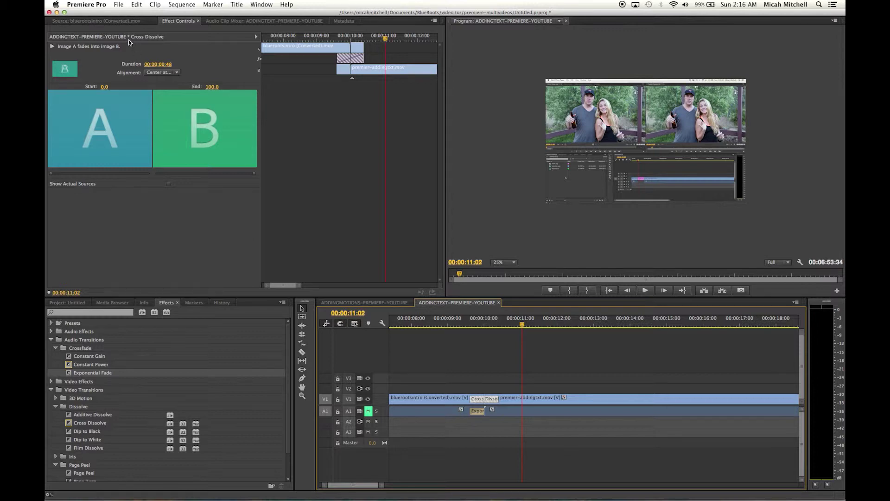
pyautogui.click(127, 23)
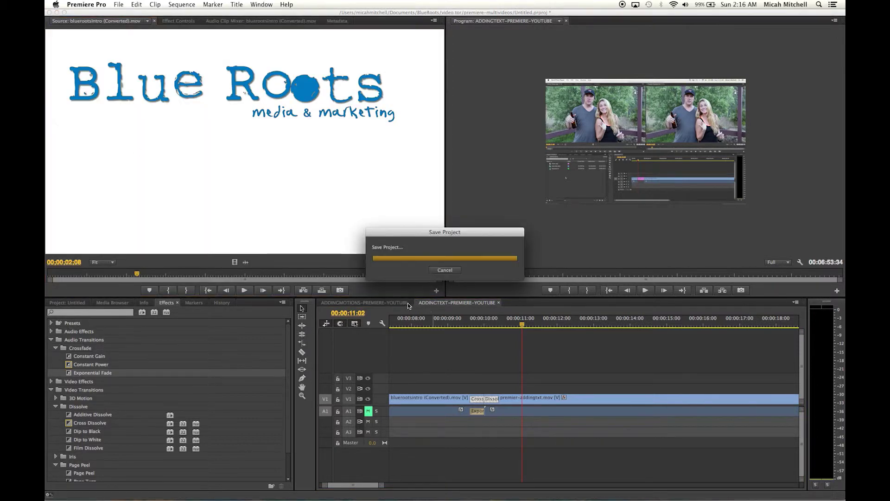
# Select both the ADDINGMOTIONS and ADDINGTEXT sequences together in the Project panel.
pyautogui.click(436, 303)
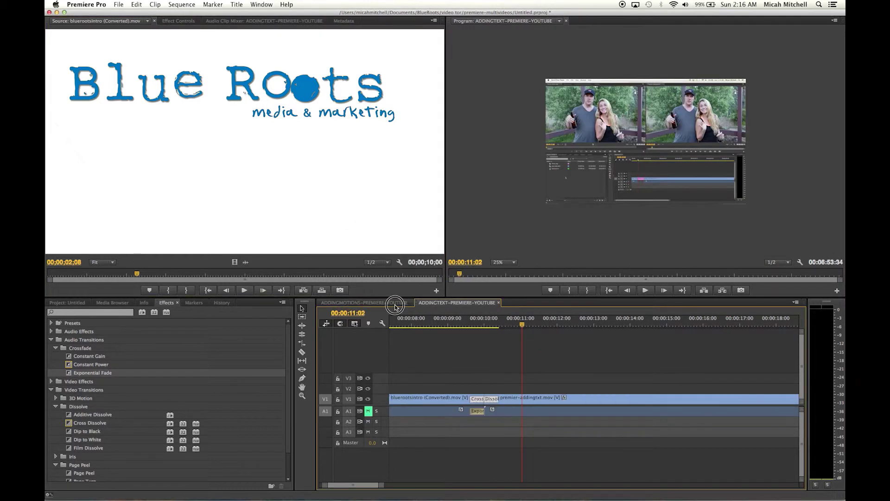
pyautogui.click(392, 302)
pyautogui.click(427, 303)
pyautogui.click(59, 303)
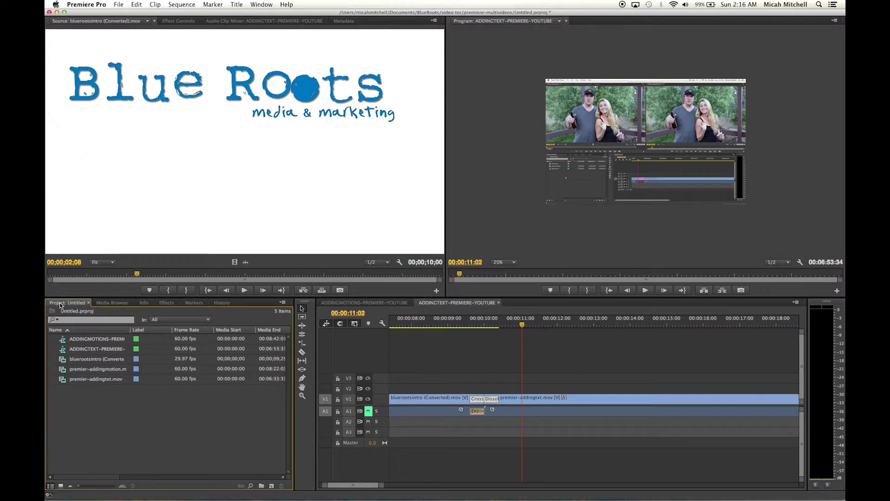
pyautogui.click(79, 342)
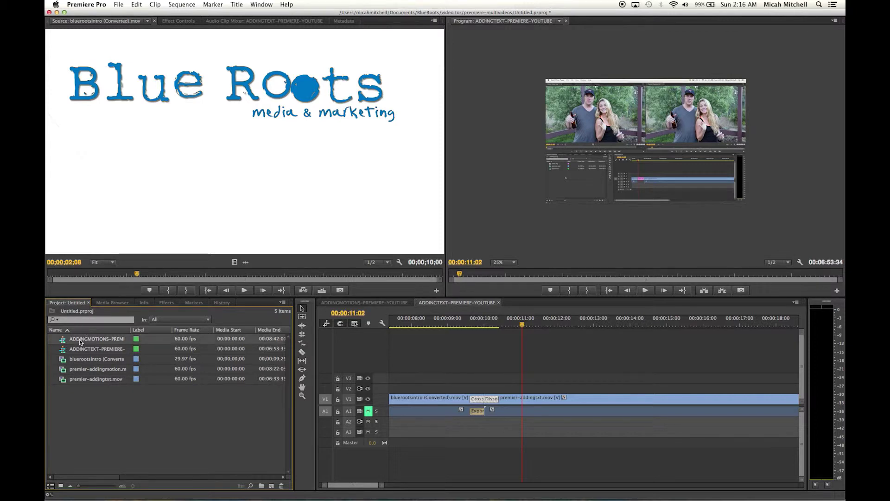
pyautogui.keyDown('shift'); pyautogui.click(81, 348); pyautogui.keyUp('shift')
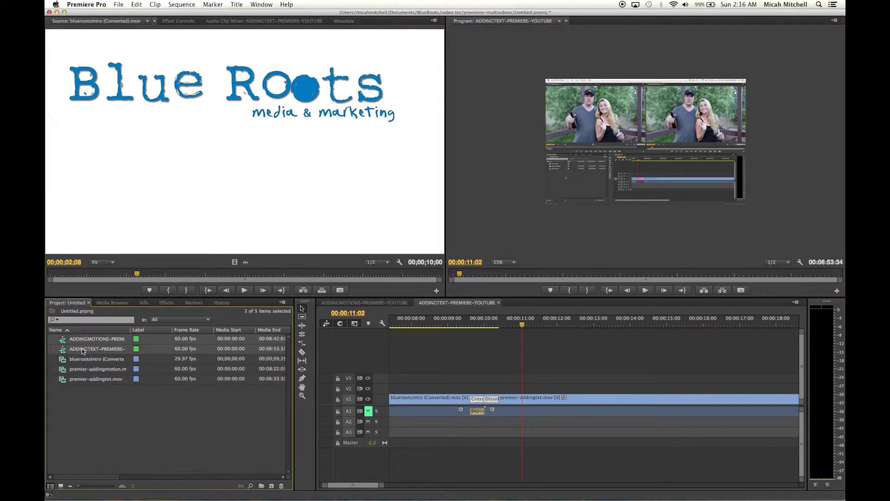
pyautogui.click(118, 4)
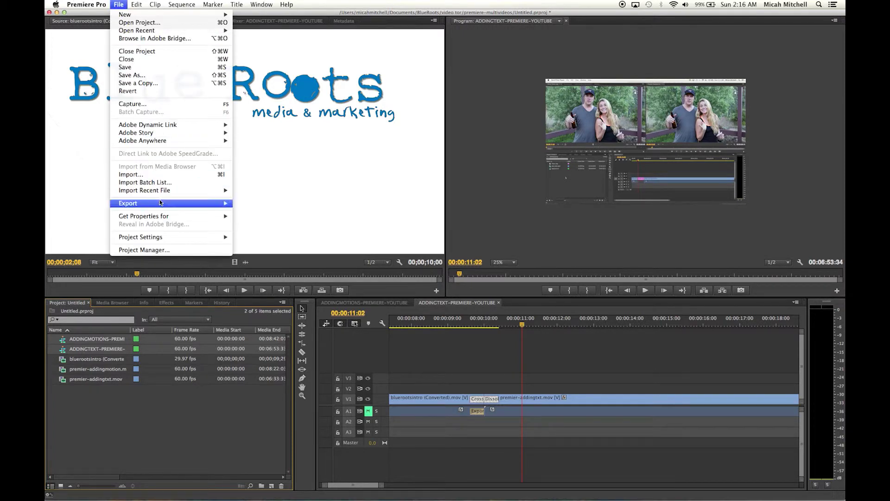
# Queue both sequences for export using the YouTube HD 1080p 29.97 H.264 preset.
pyautogui.moveTo(160, 203)
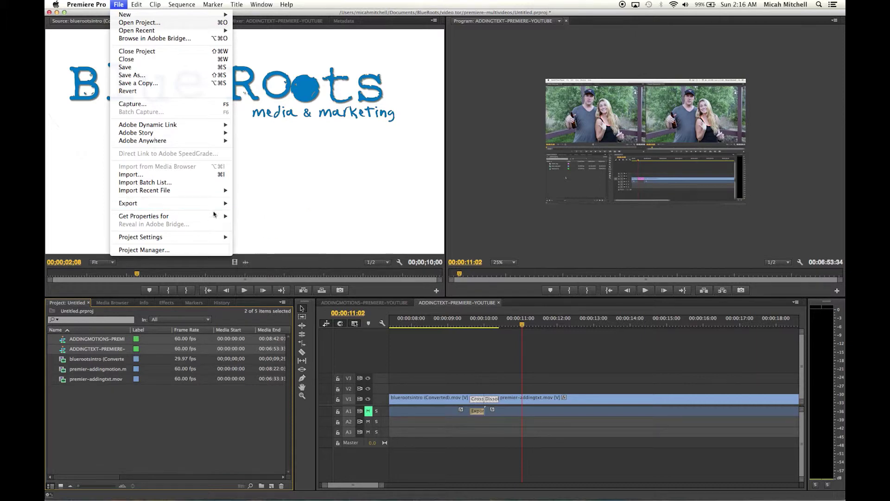
pyautogui.click(242, 202)
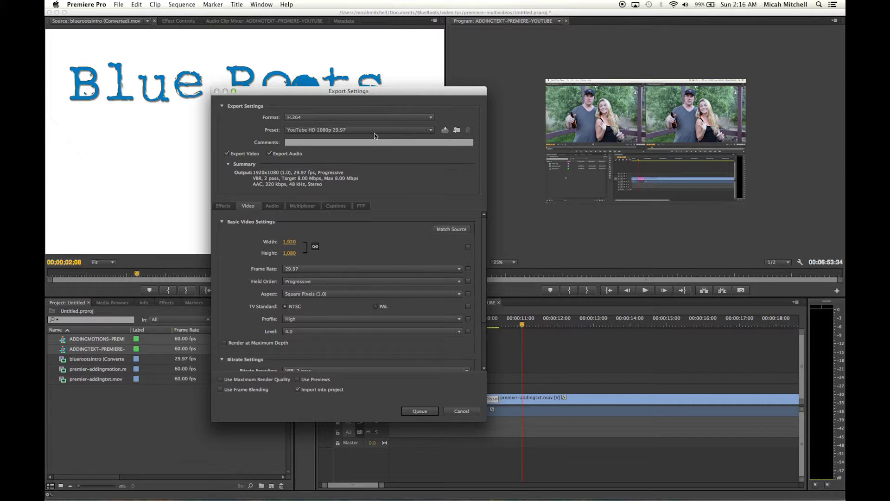
pyautogui.click(374, 132)
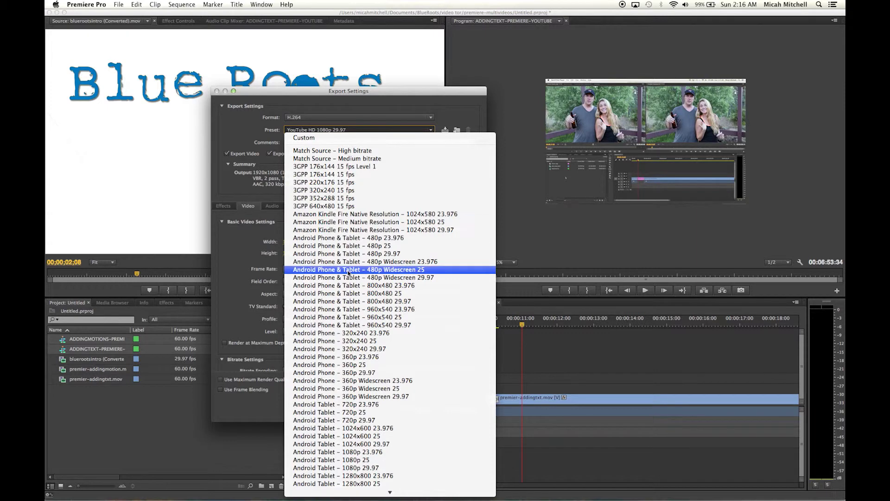
pyautogui.scroll(-15, 348, 273)
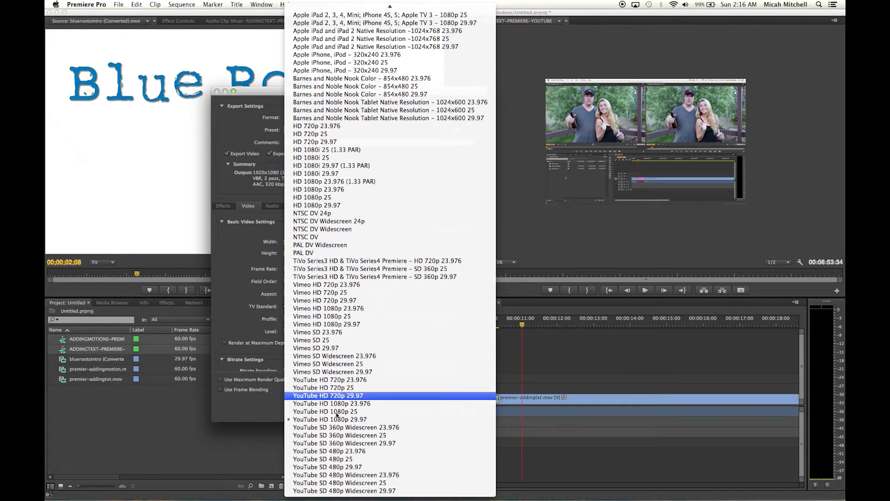
pyautogui.click(345, 420)
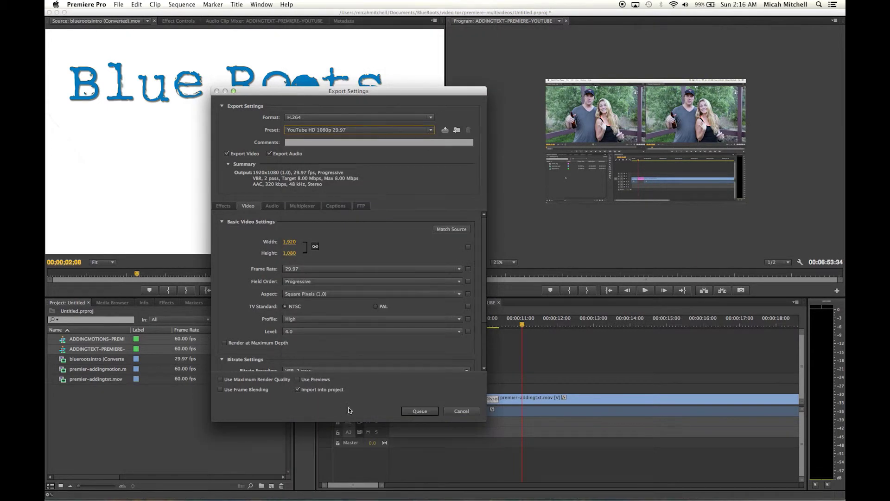
pyautogui.click(433, 410)
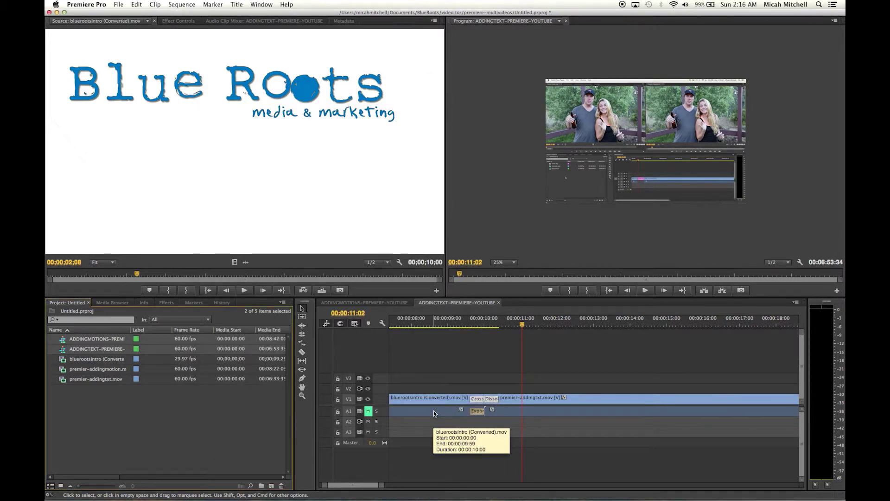
pyautogui.hotkey('ctrl', 'Up')
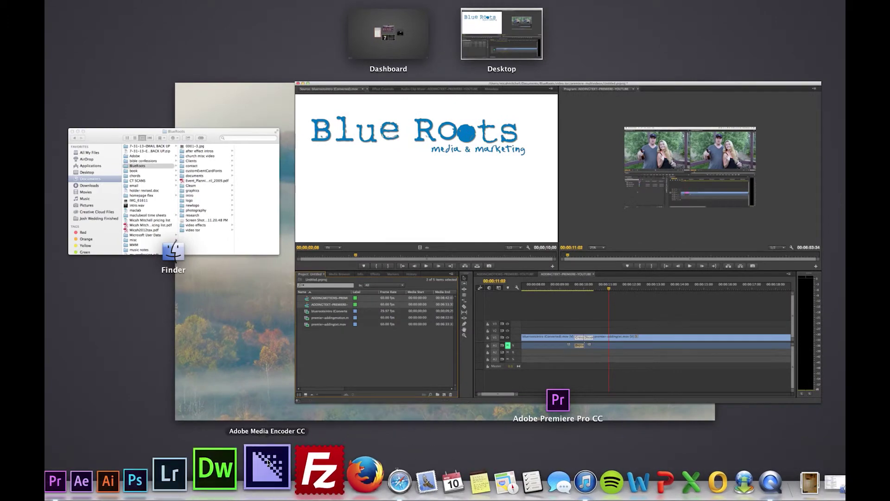
# Switch to Adobe Media Encoder CC, where both sequences show as Ready H.264 jobs.
pyautogui.click(268, 461)
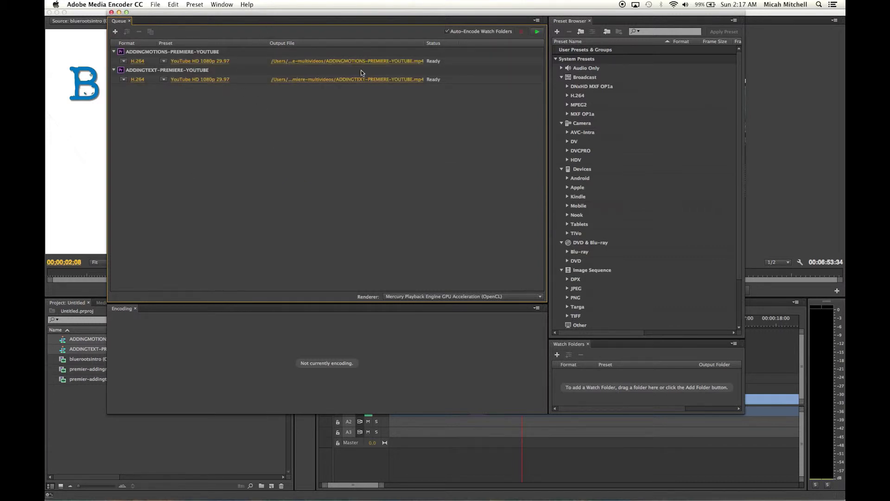
# Set the ADDINGMOTIONS output location to the premier-addingmotion folder.
pyautogui.click(404, 63)
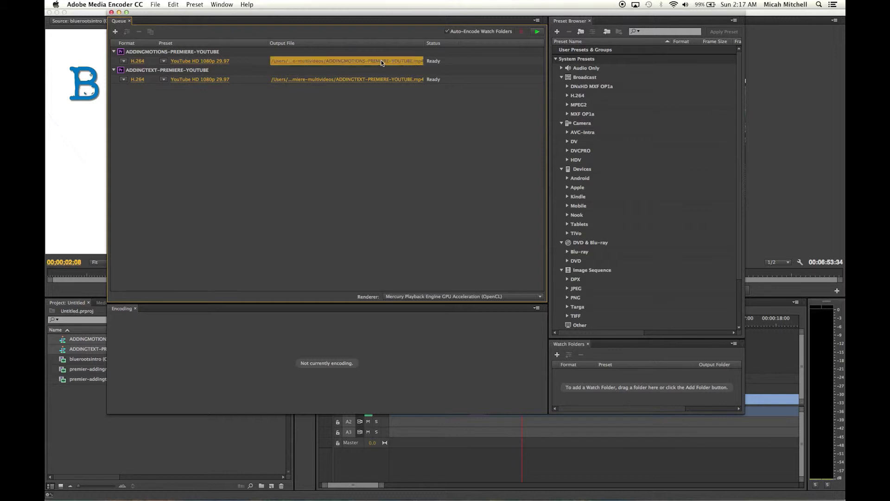
pyautogui.click(505, 132)
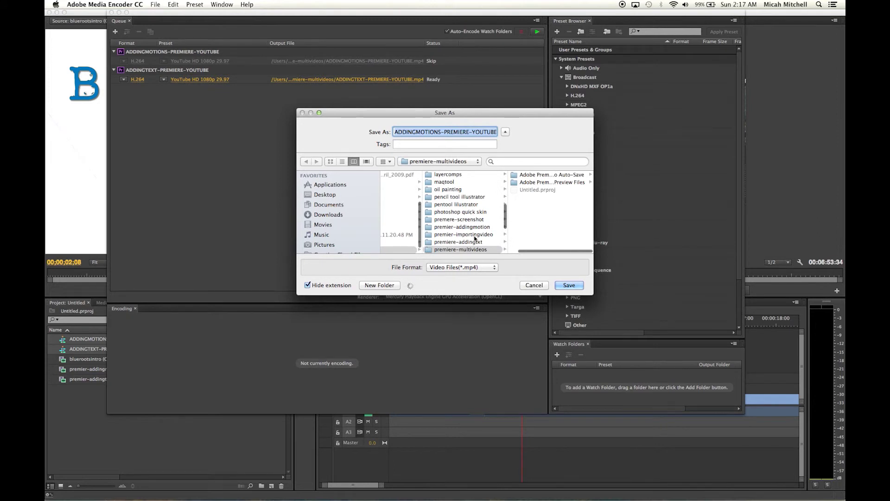
pyautogui.scroll(-3, 472, 241)
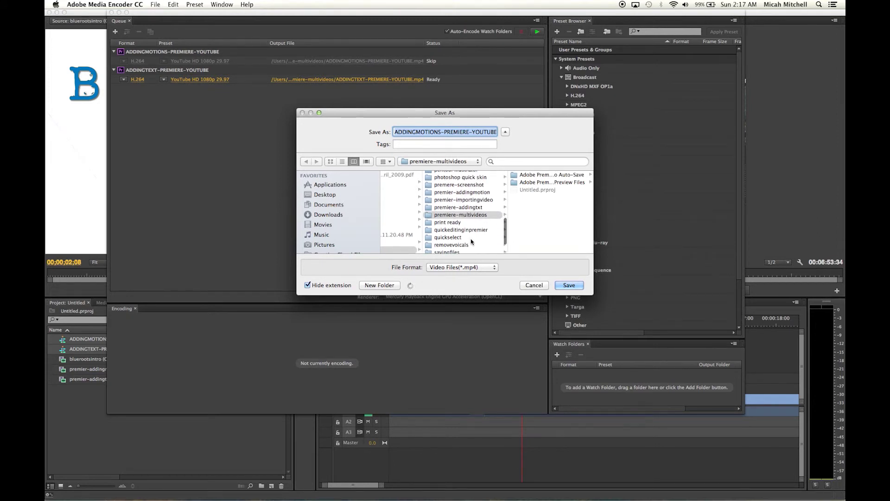
pyautogui.click(471, 200)
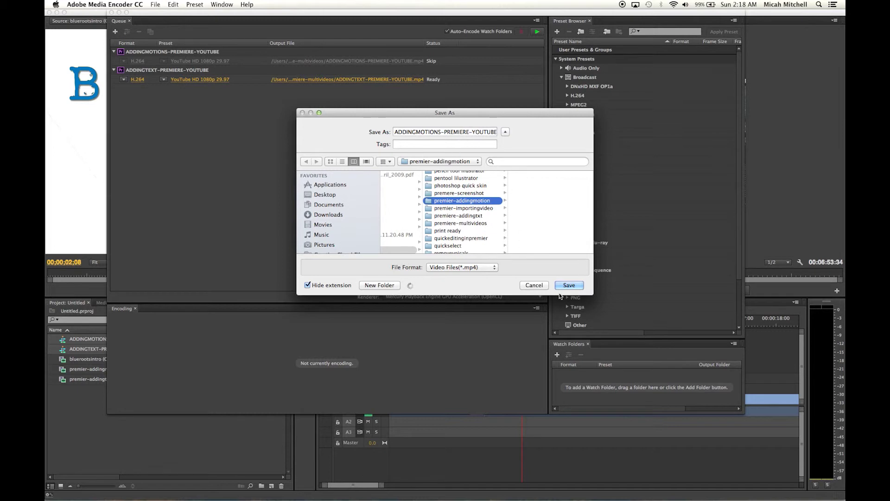
pyautogui.click(568, 285)
# Save the ADDINGTEXT output as ADDINGTEXT-PREMIERE-YOUTUBE.mp4 in the premiere-addingtxt folder.
pyautogui.click(399, 79)
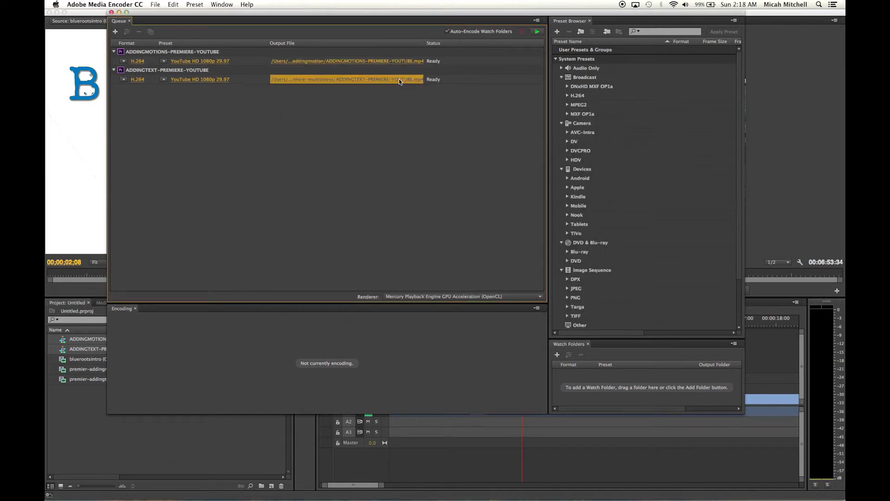
pyautogui.scroll(-3, 463, 209)
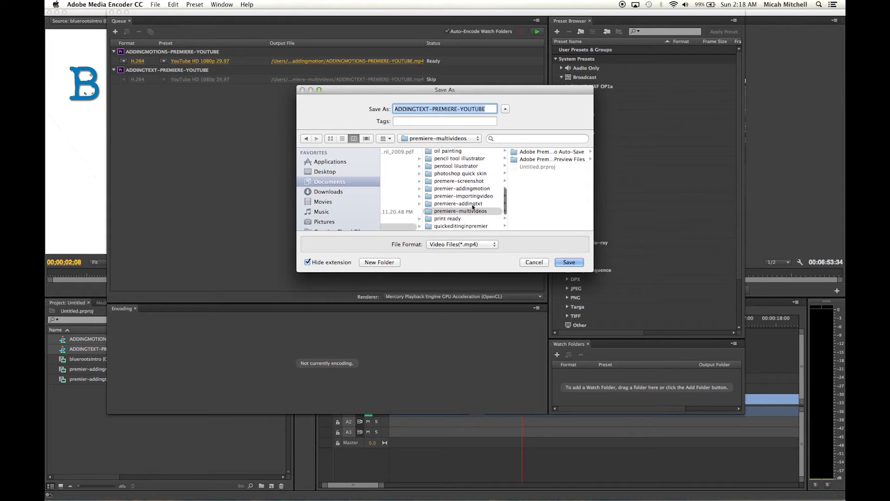
pyautogui.scroll(-1, 473, 207)
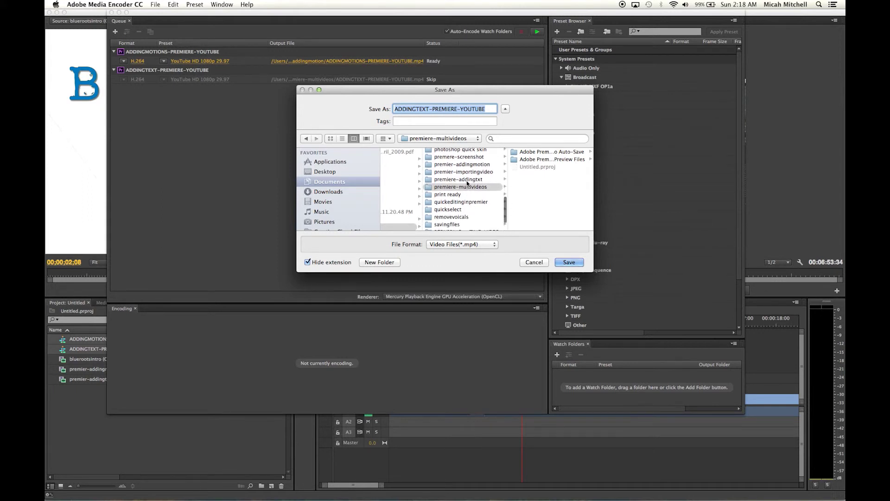
pyautogui.scroll(1, 467, 165)
pyautogui.click(459, 186)
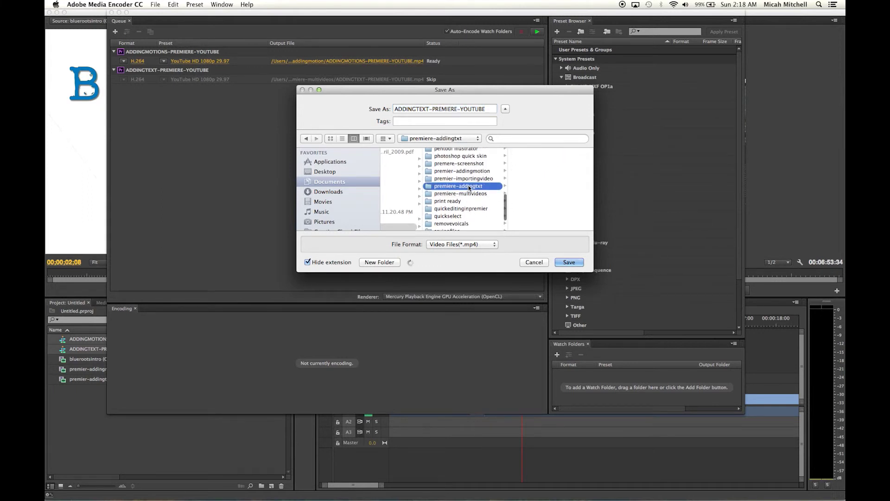
pyautogui.click(566, 262)
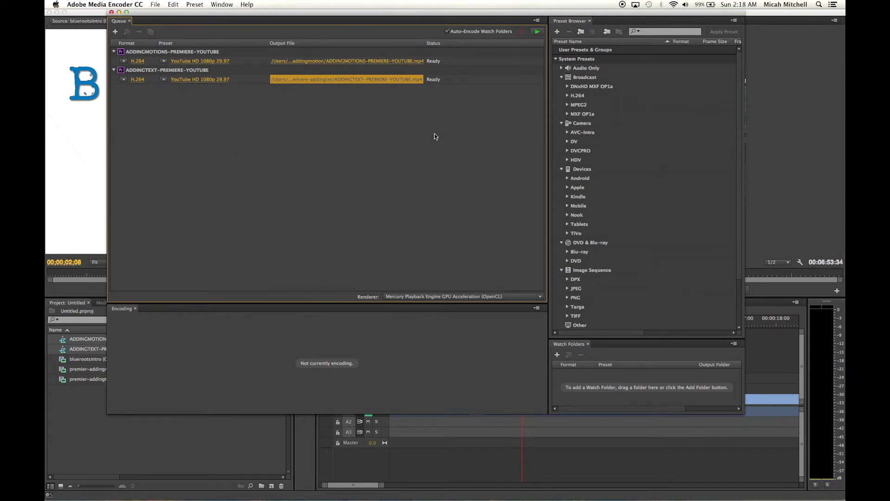
# Start the queue so the ADDINGMOTIONS-PREMIERE-YOUTUBE job begins encoding first.
pyautogui.click(537, 32)
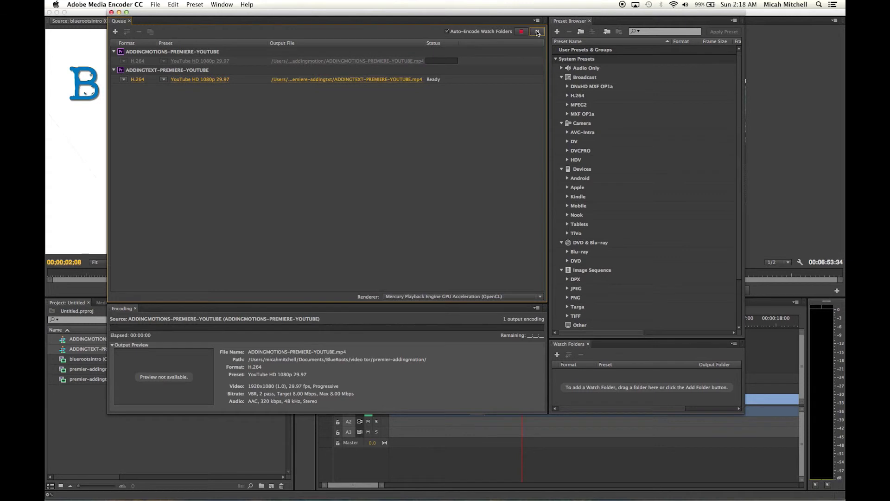